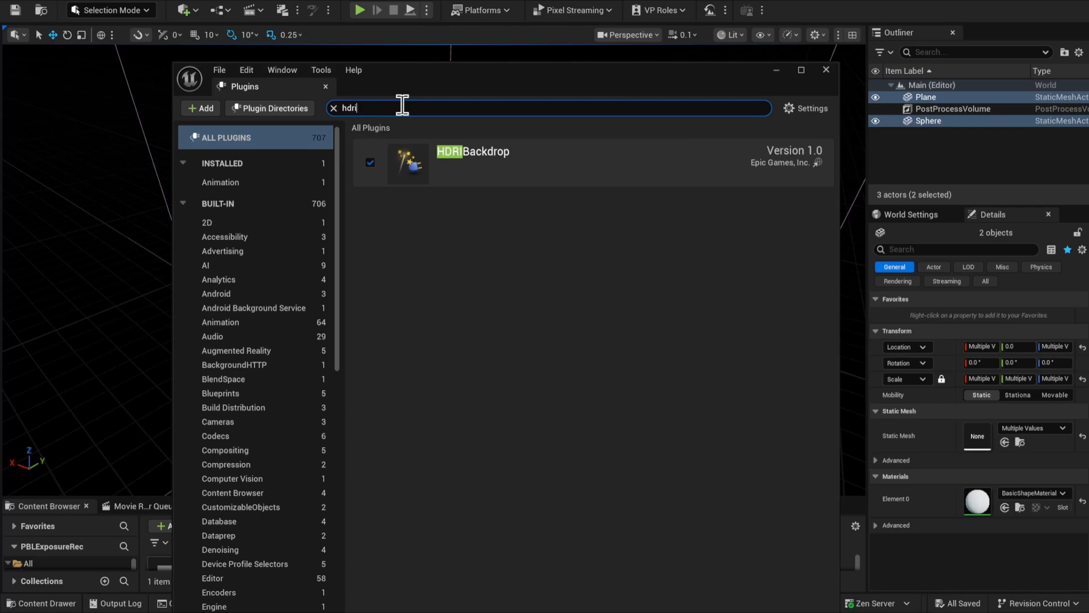
Close the plugin browser, add an HDRI Backdrop to the level and reset its location to the origin
left_click(826, 70)
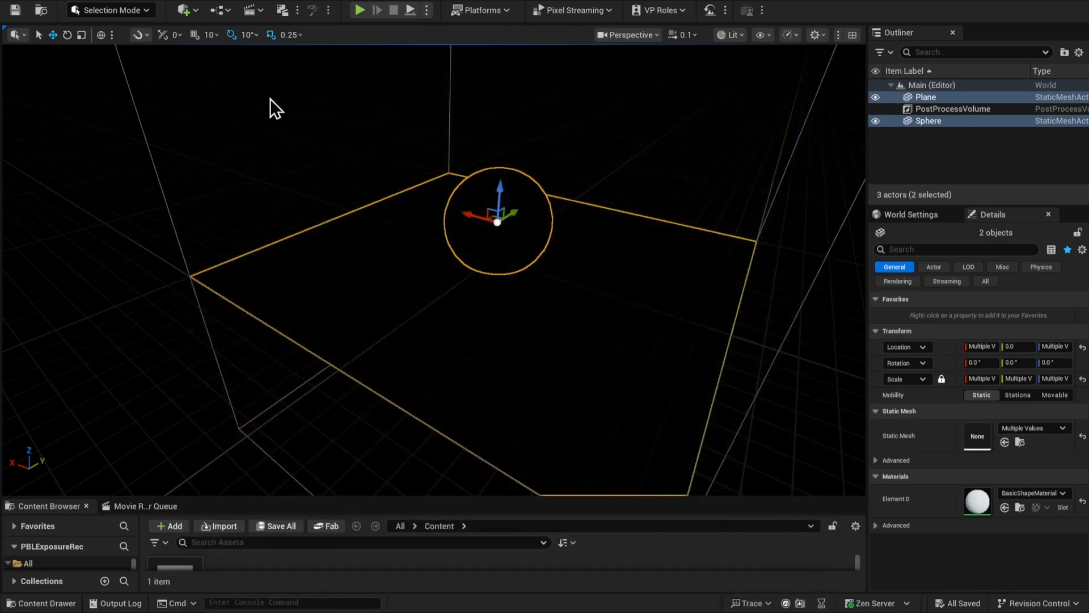
left_click(272, 107)
left_click(194, 11)
left_click(214, 30)
type("hdri")
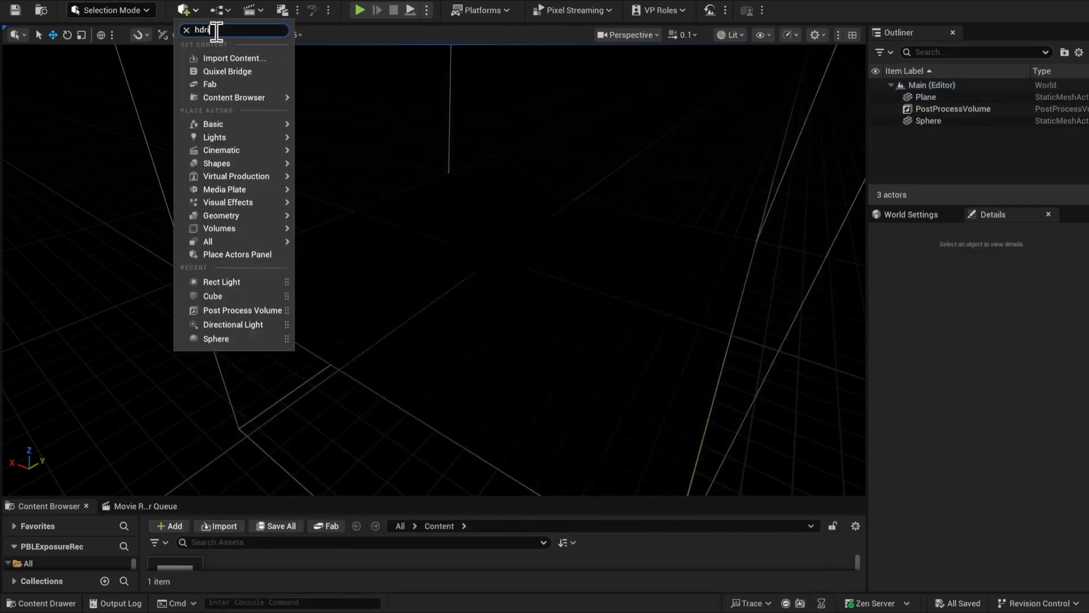
left_click(222, 57)
left_click(1072, 408)
Raise the plane and the sphere together slightly above the HDRI backdrop's ground
left_click(931, 111)
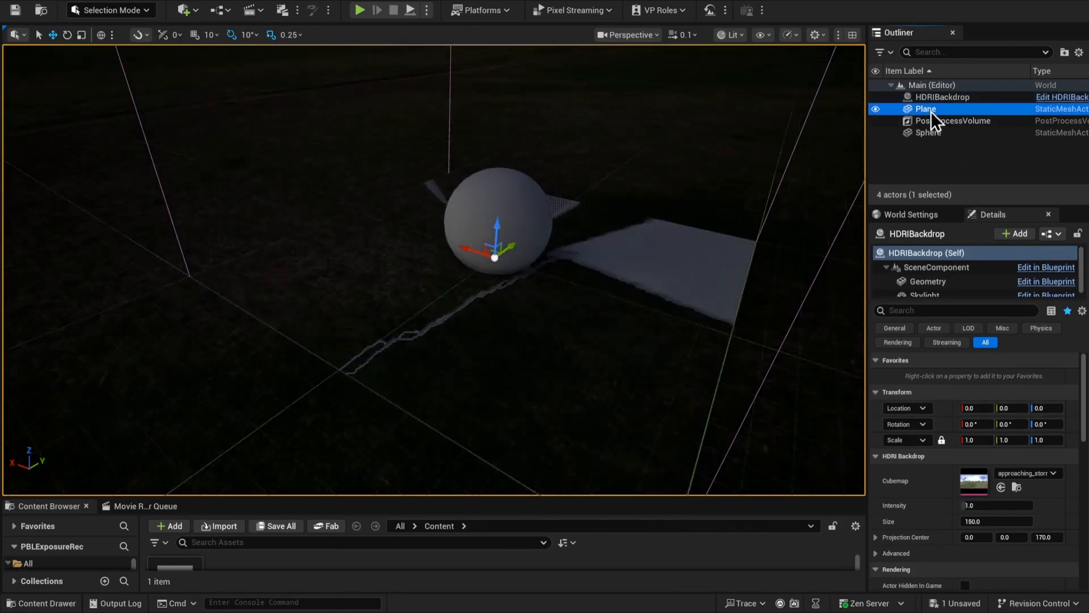
left_click(928, 133, "ctrl")
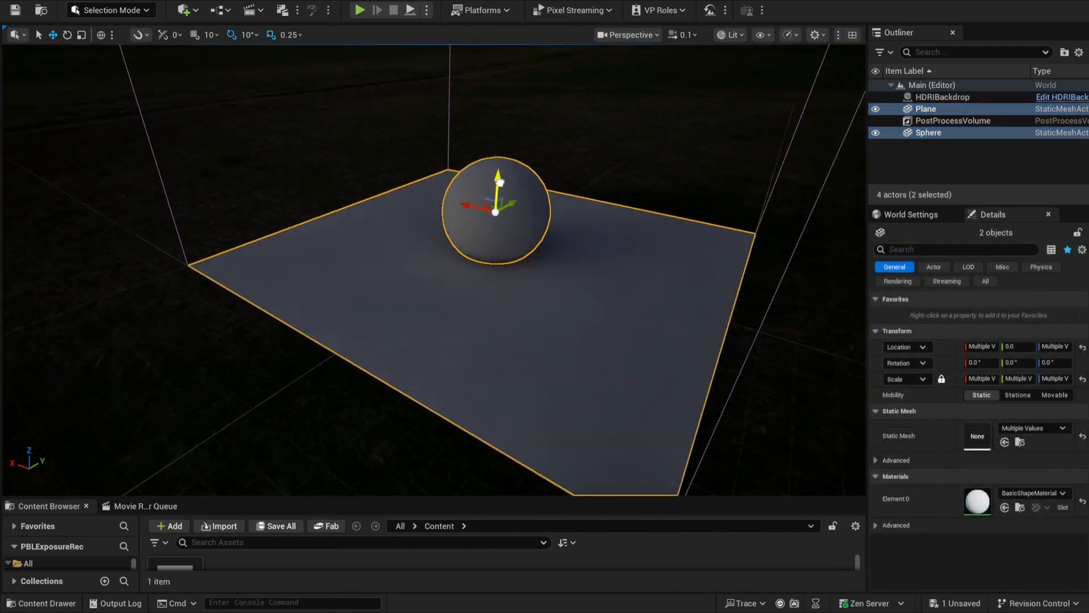
right_click_drag(578, 325, 599, 289)
Delete the PostProcessVolume from the level
left_click(953, 121)
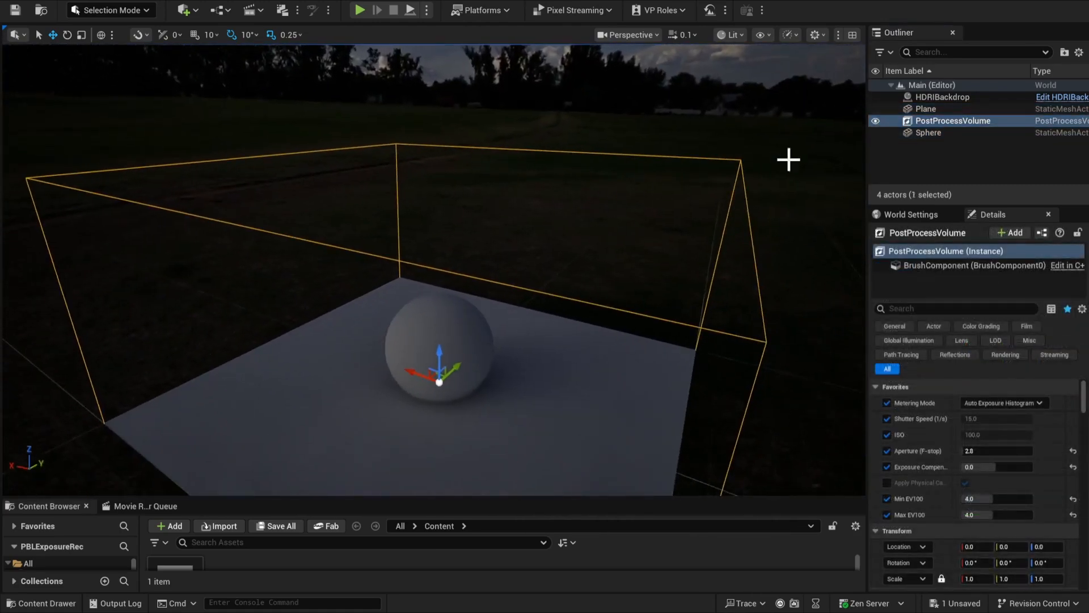
left_click(946, 129)
left_click(941, 121)
key("Delete")
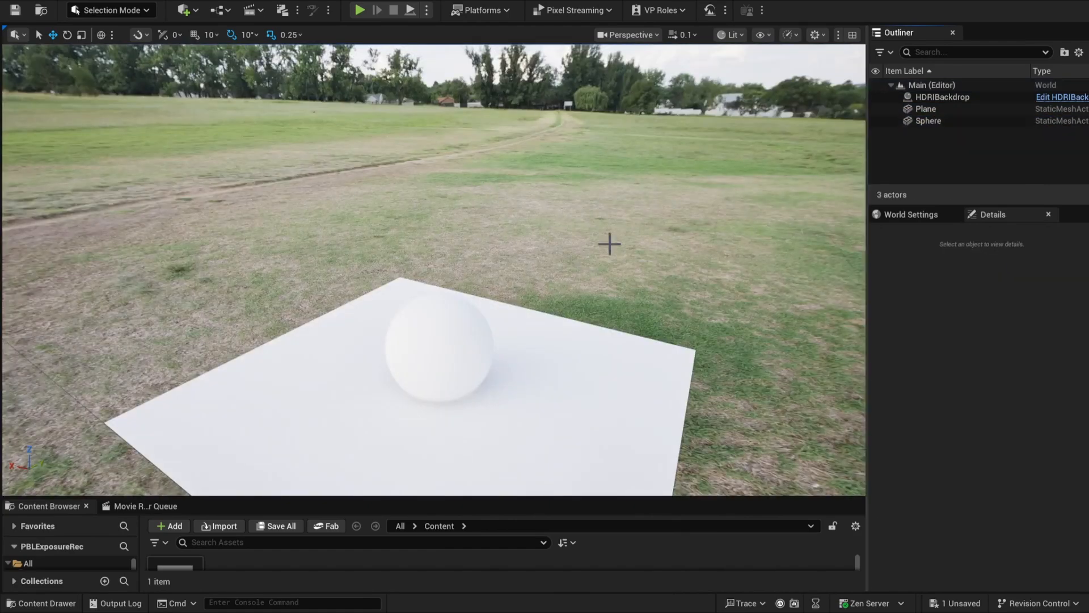
right_click_drag(610, 244, 608, 239)
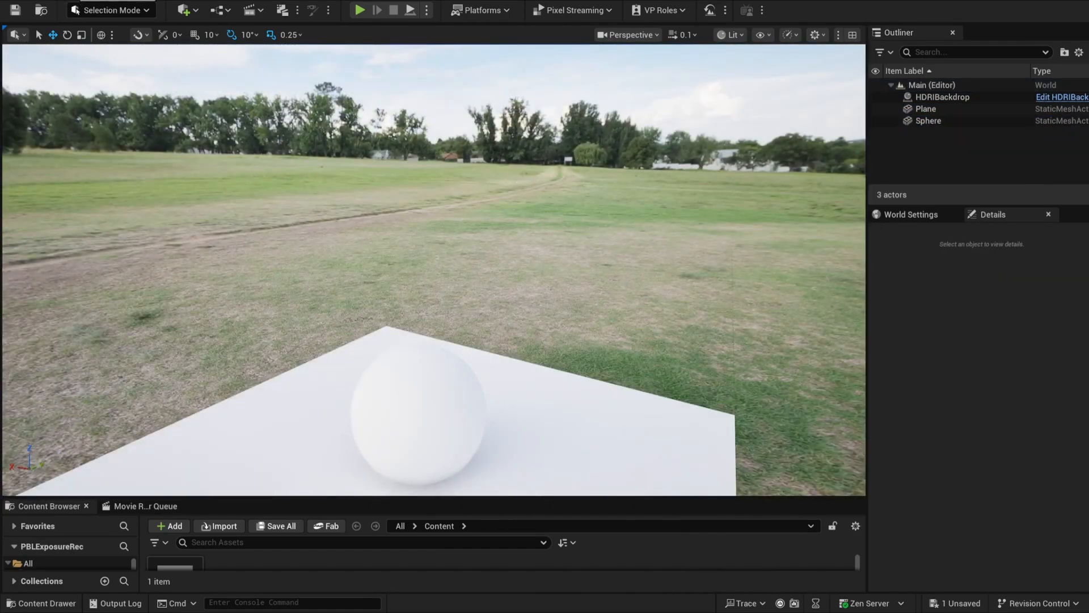
Look up the default auto exposure options in the project settings, close the settings and view the sphere again
left_click(81, 3)
left_click(111, 165)
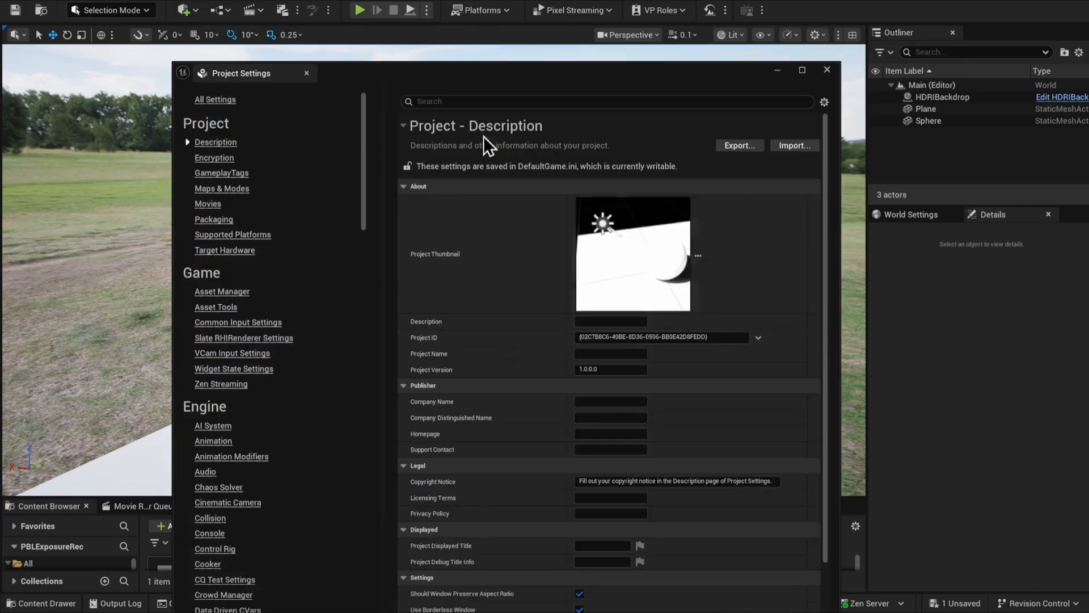
left_click(481, 101)
type("exposu")
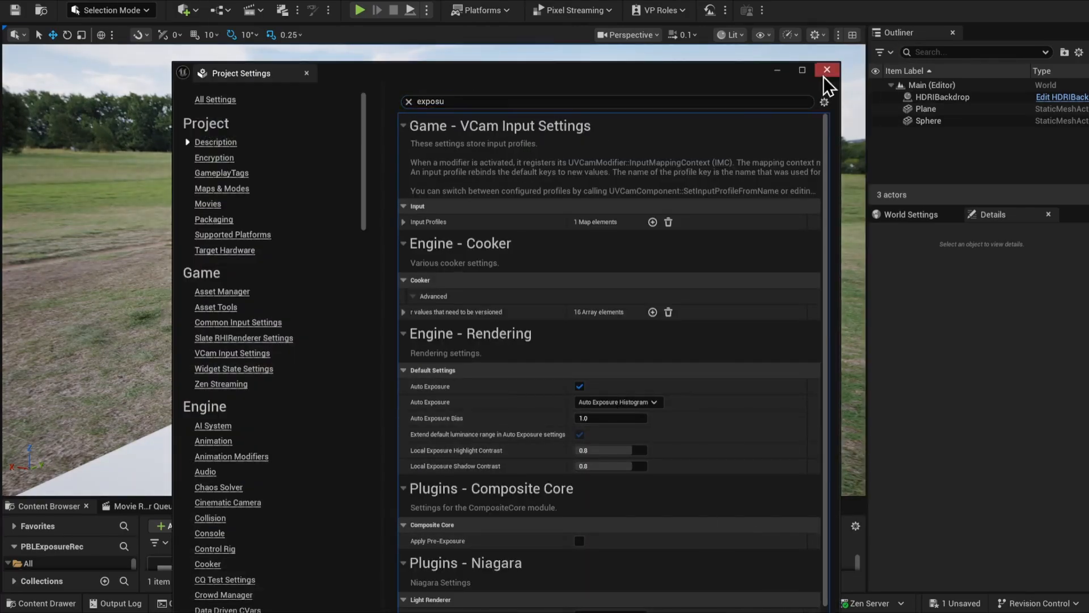
left_click(827, 76)
right_click_drag(549, 351, 482, 346)
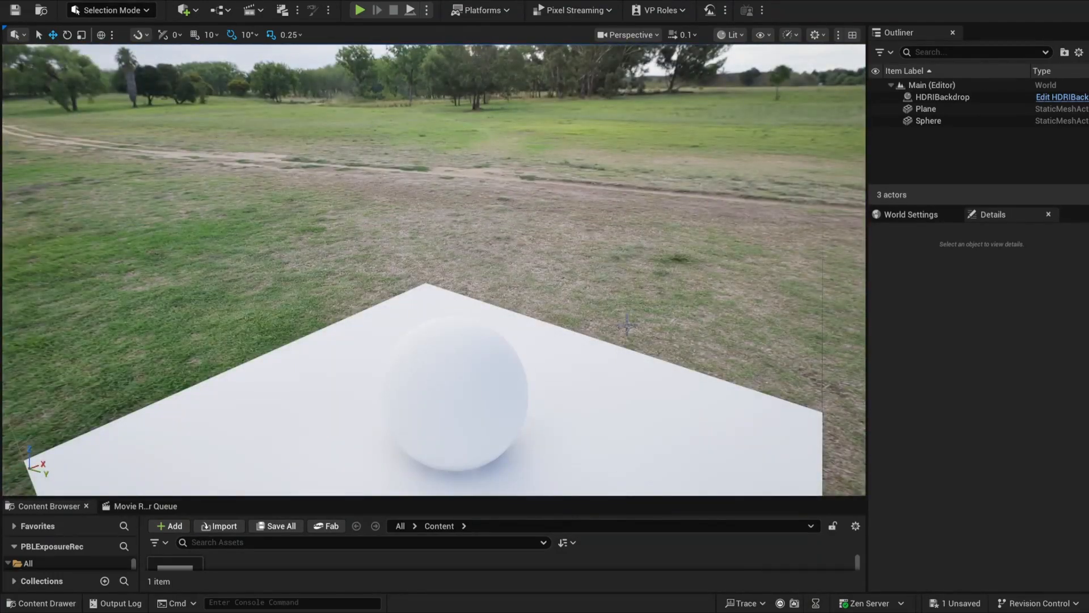
Inspect the scene and skylight components of the HDRI backdrop, with the skylight framed in the viewport
left_click(965, 98)
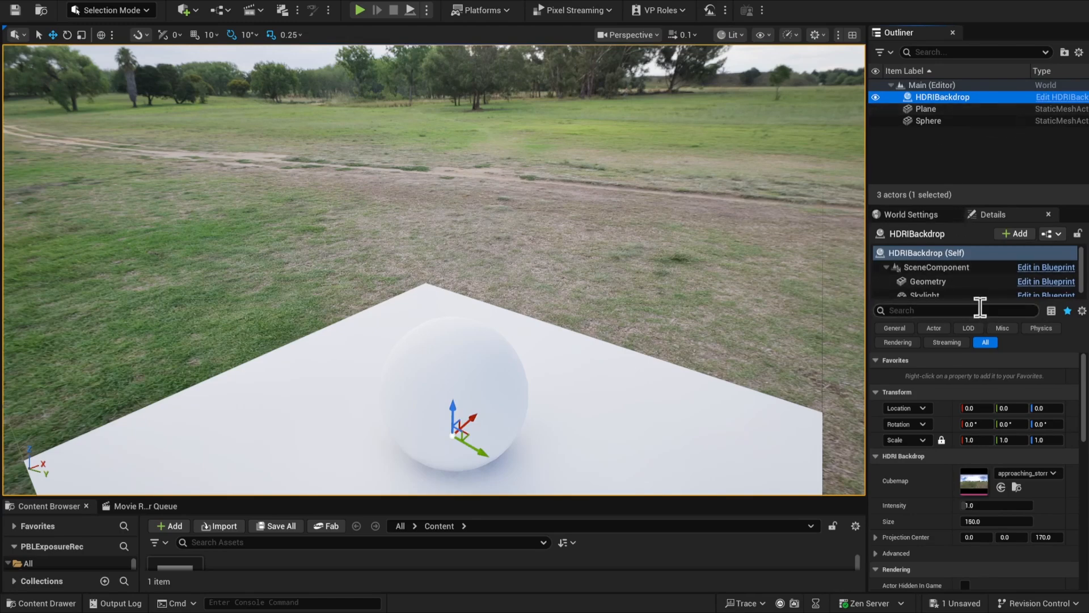
left_click_drag(985, 299, 984, 317)
left_click(939, 268)
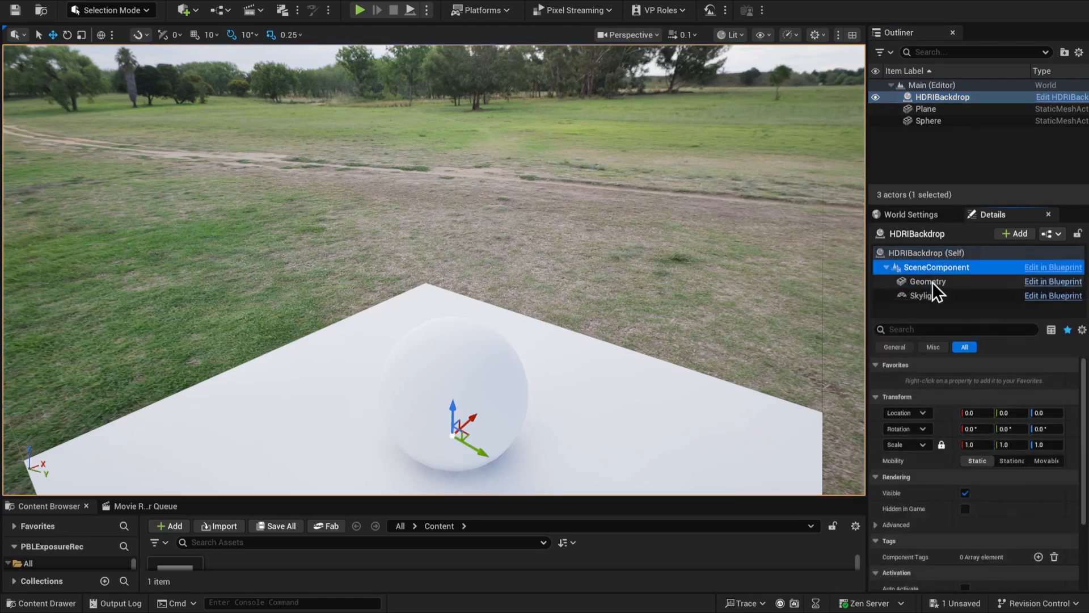
left_click(925, 296)
key("f")
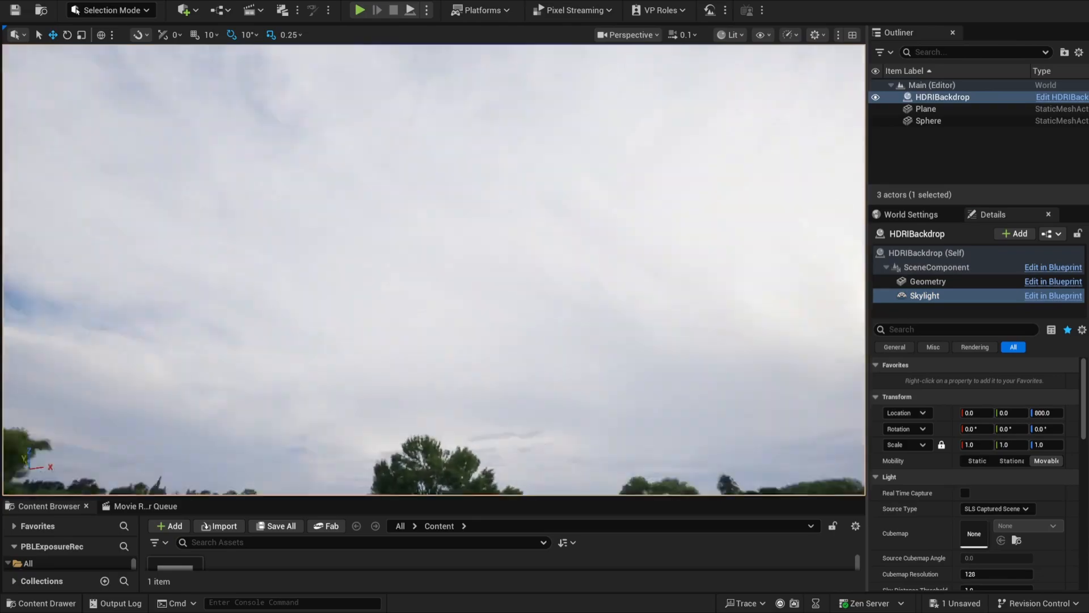
right_click_drag(434, 270, 397, 408)
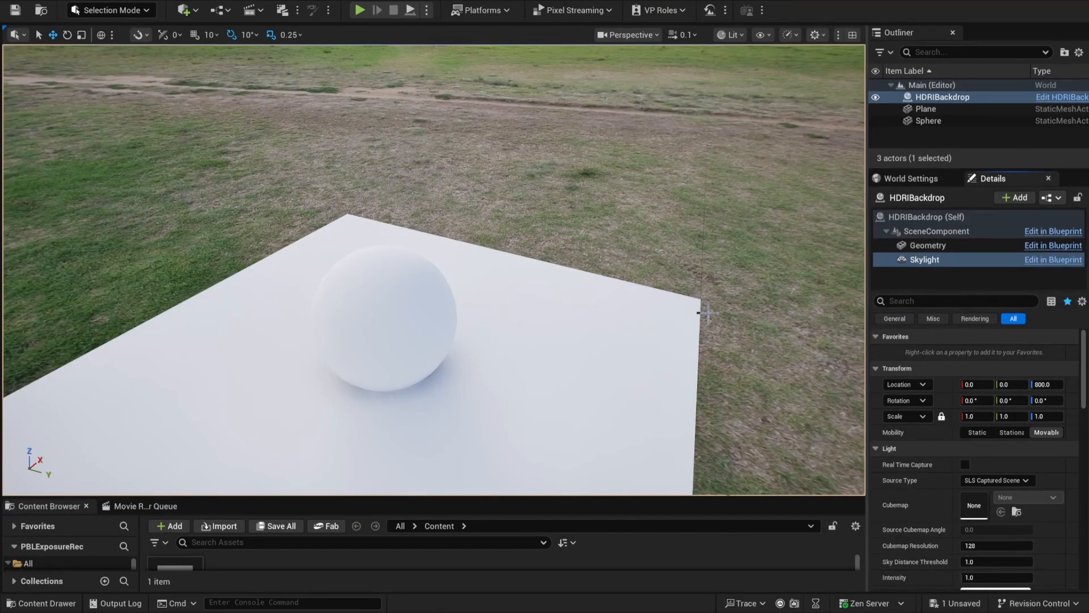
Try Real Time Capture on the backdrop's skylight, compare the sphere's lighting and leave the option disabled
left_click(965, 465)
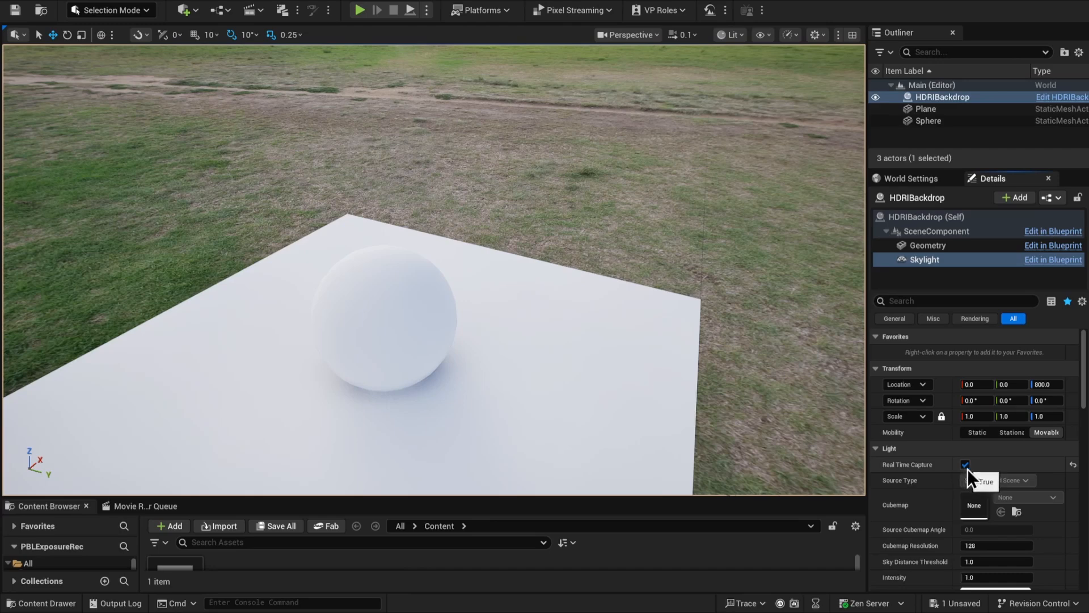
left_click(966, 465)
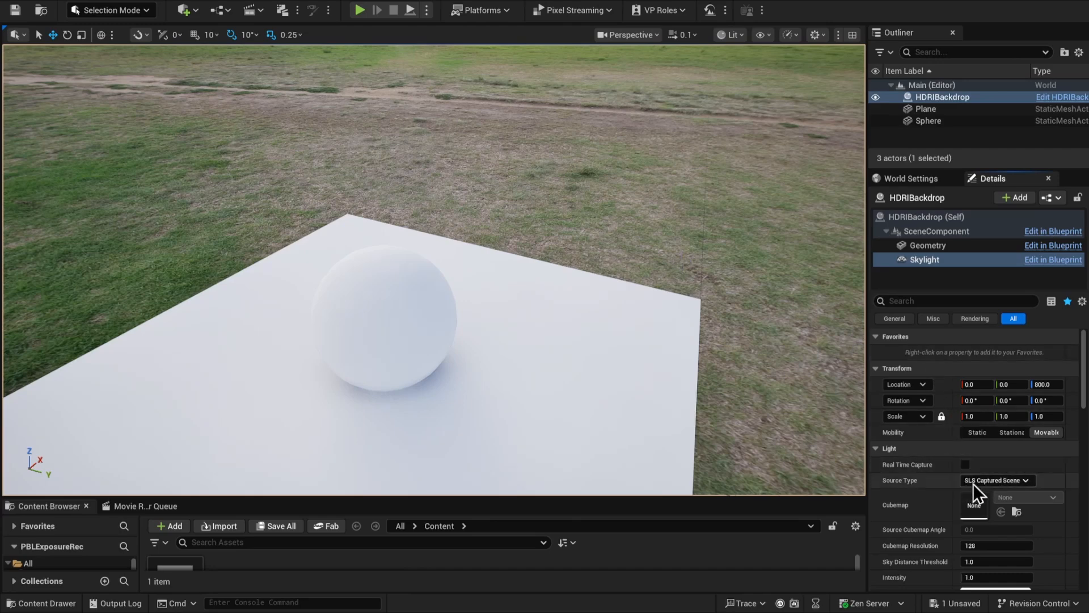
left_click(965, 464)
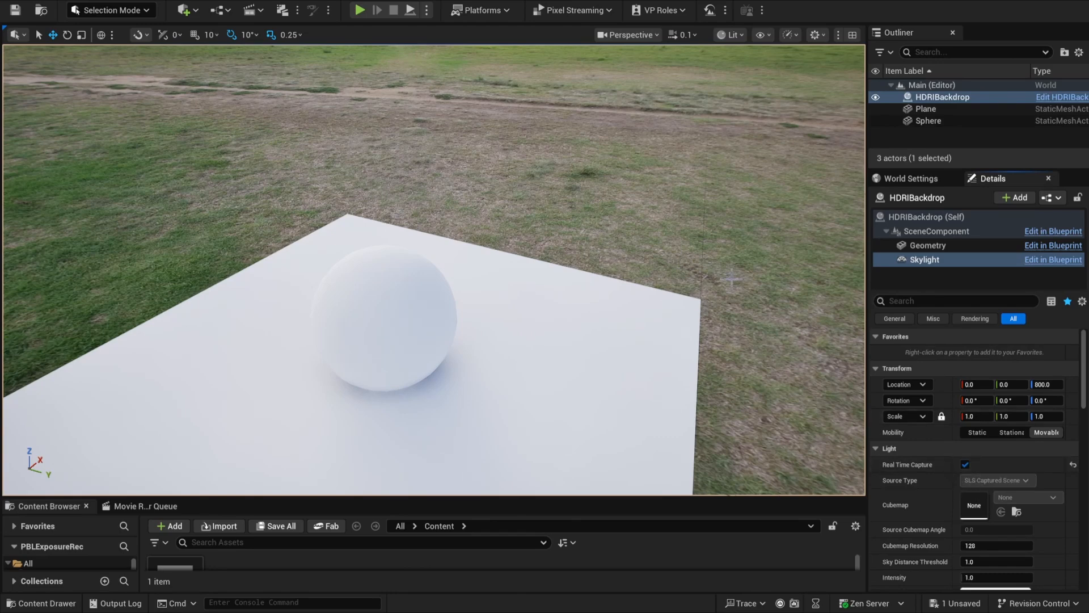
right_click_drag(732, 279, 720, 278)
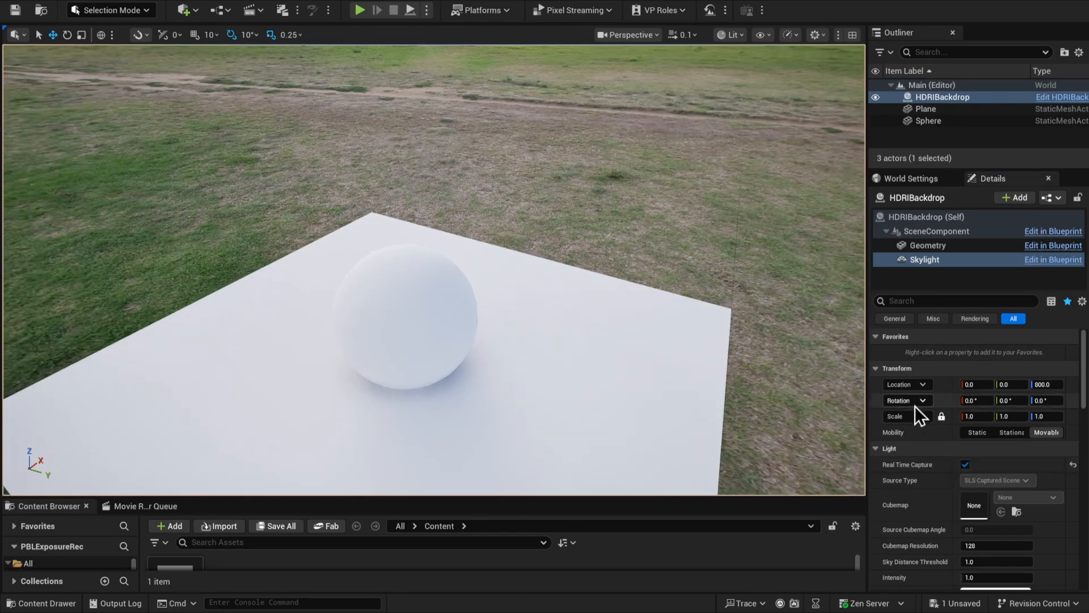
left_click(966, 465)
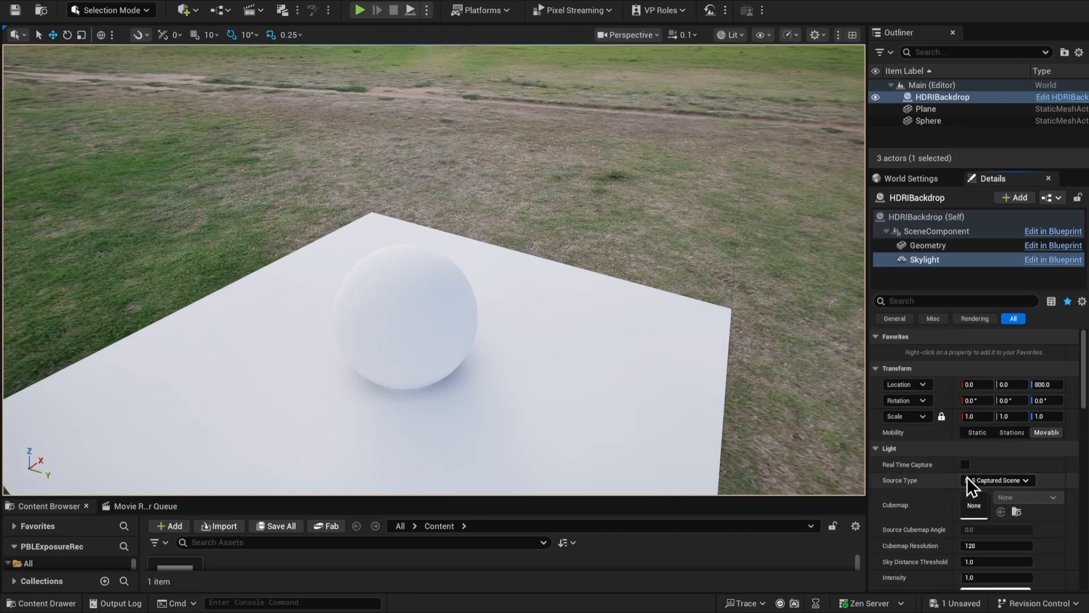
Examine the backdrop's own settings, its Geometry and Skylight components, and the lighting on the sphere and plane
left_click(936, 219)
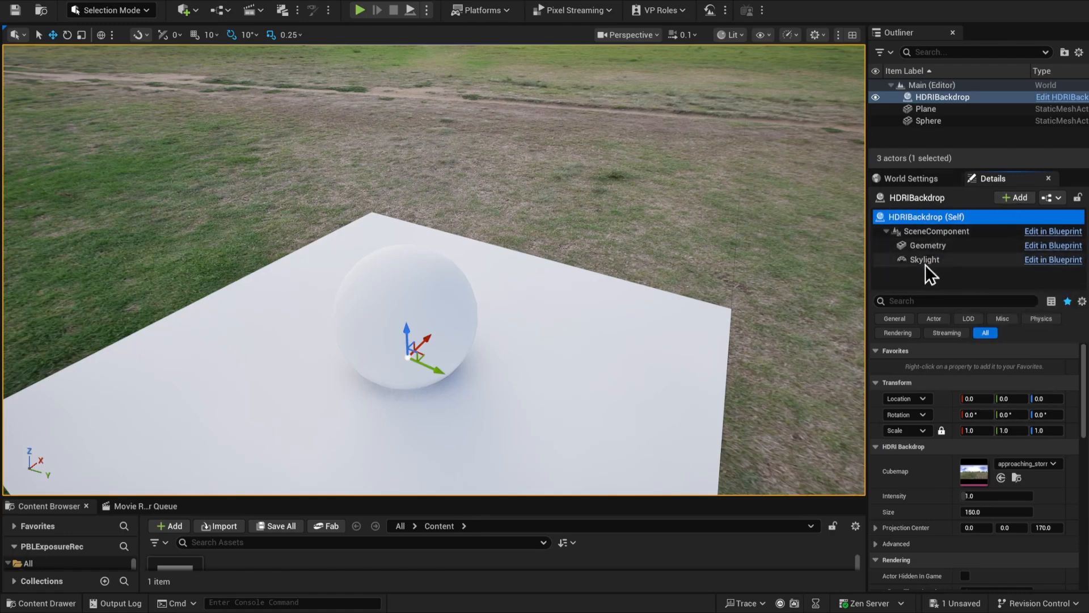
left_click(935, 246)
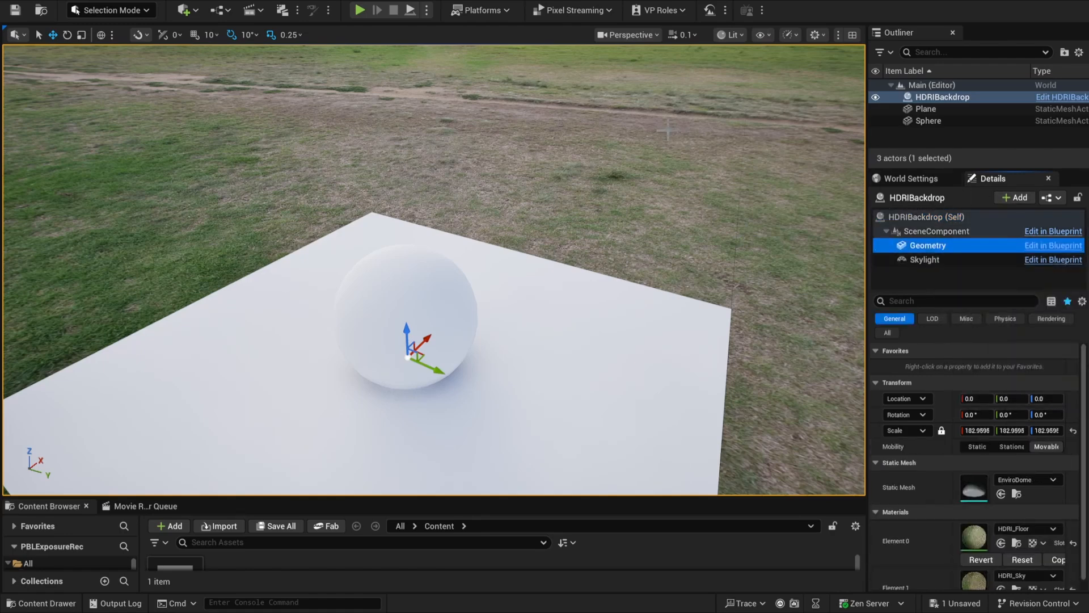
left_click(923, 260)
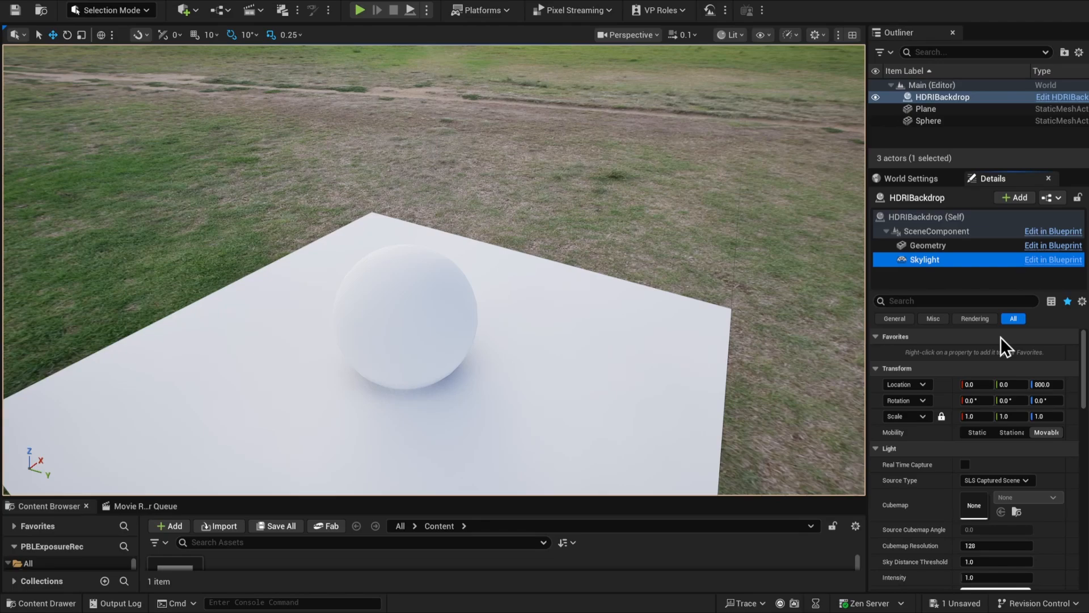
right_click_drag(652, 311, 578, 228)
right_click_drag(406, 266, 509, 329)
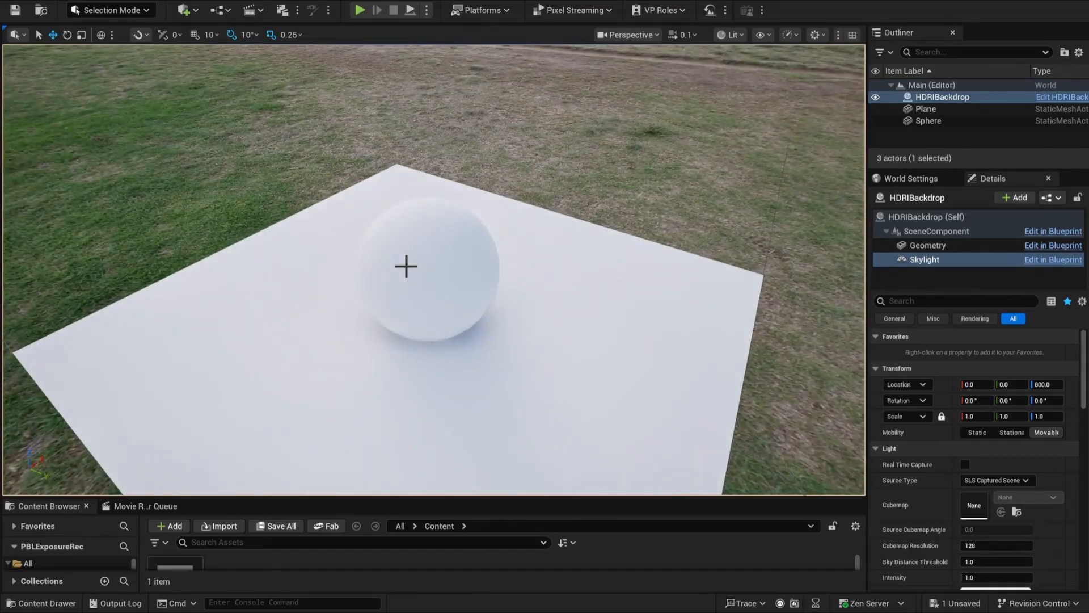
right_click_drag(406, 266, 406, 227)
right_click_drag(406, 266, 401, 241)
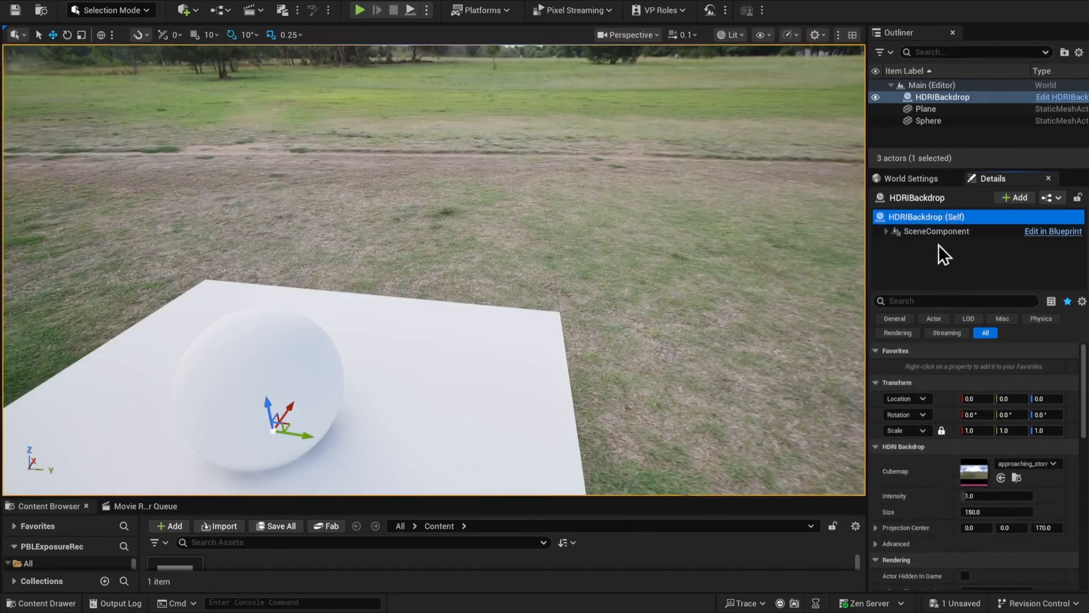
Replace the HDRI backdrop's cubemap with the circus_maximus texture
left_click(1053, 463)
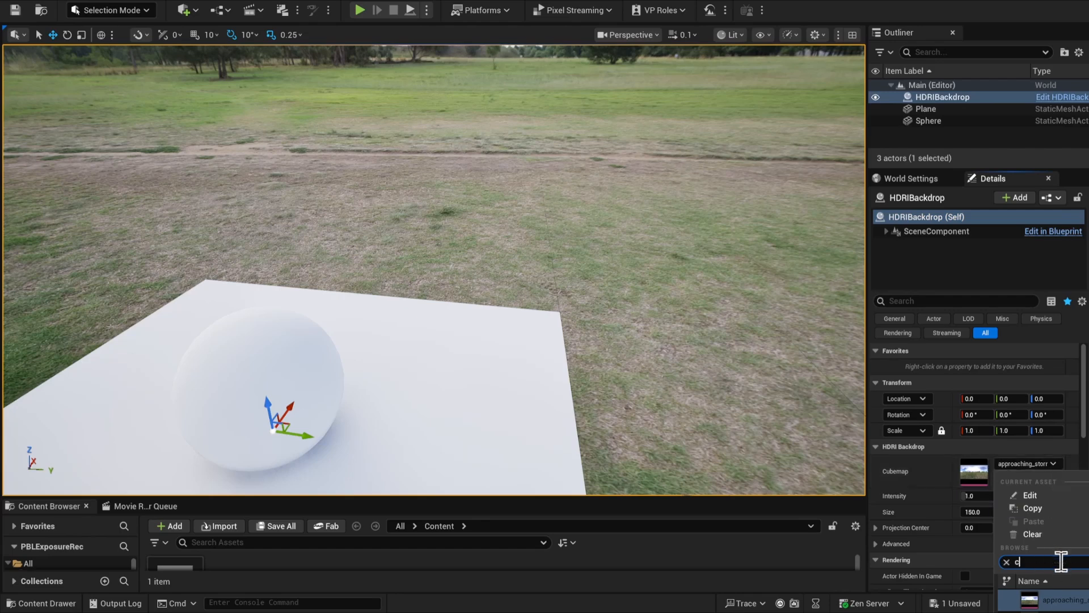
type("circus")
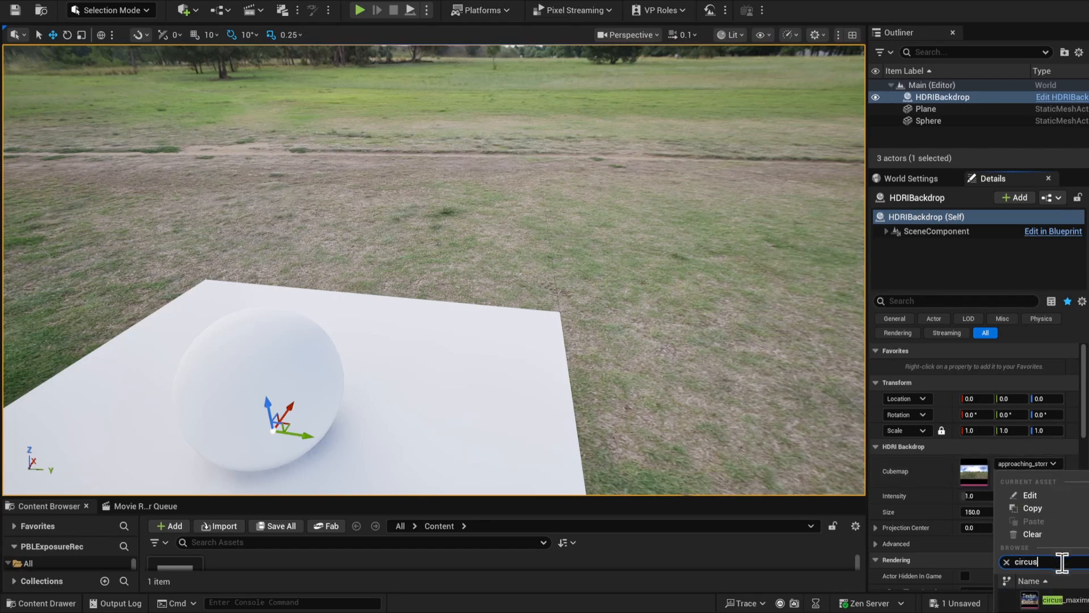
left_click(1084, 606)
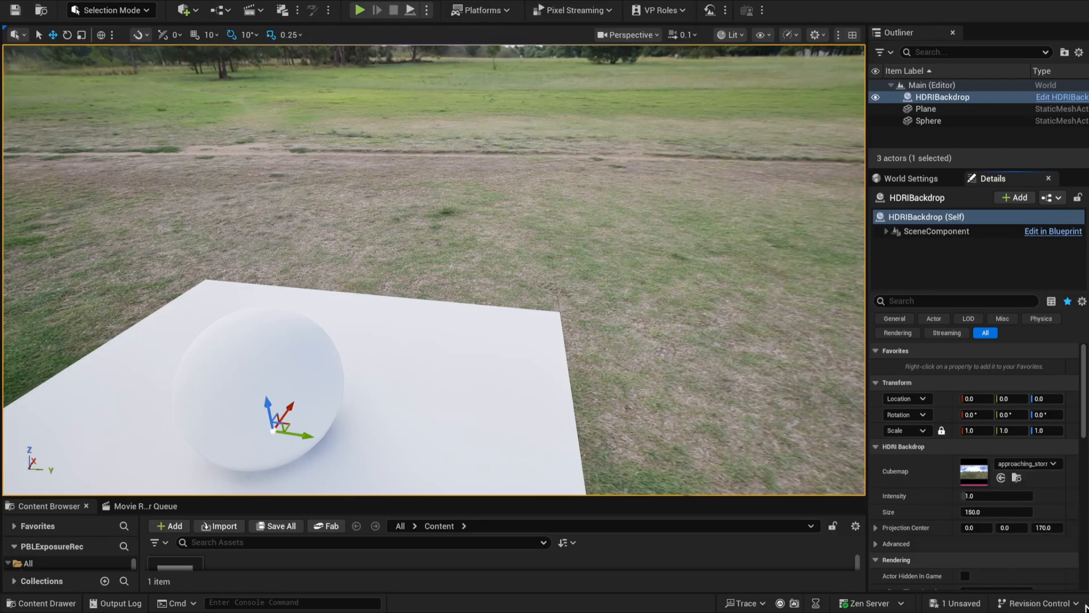
right_click_drag(434, 270, 386, 290)
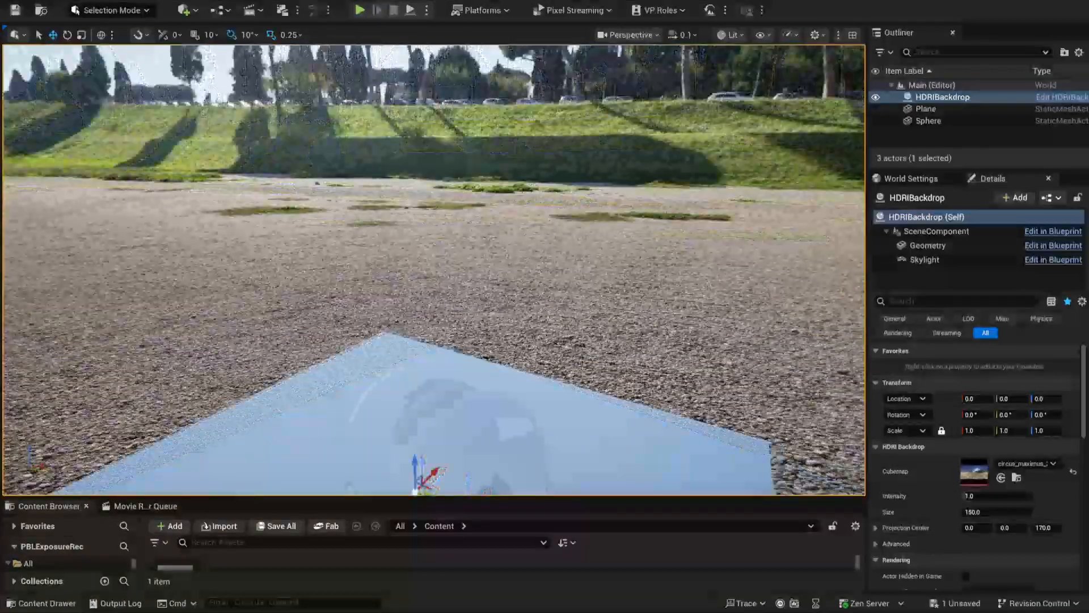
Review the skylight's Source Type choices and remaining settings, and compare the backdrop's sun with the shading on the sphere
left_click(941, 260)
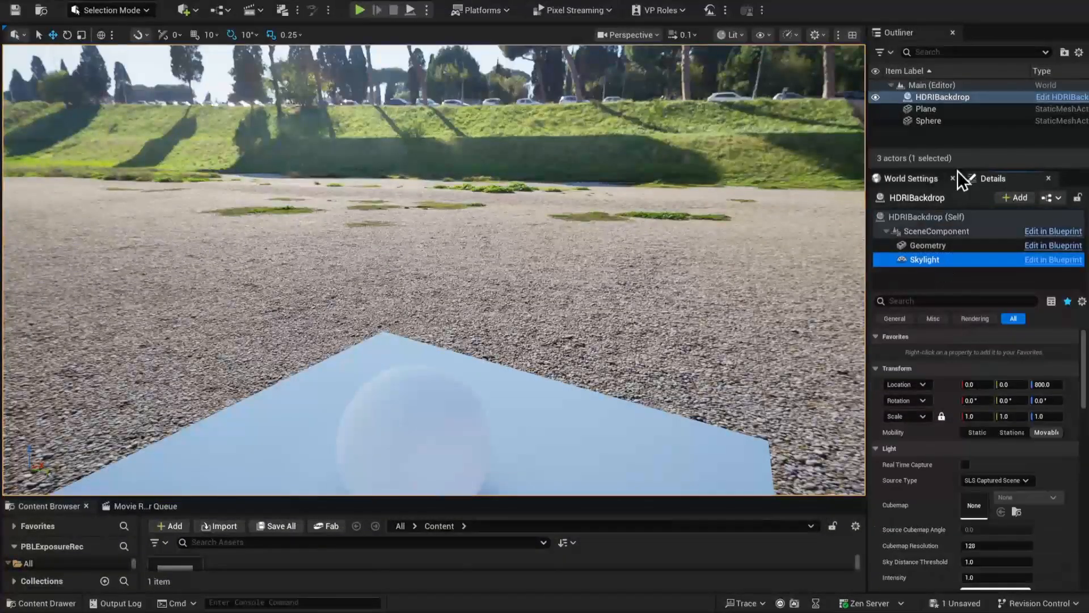
left_click(1019, 483)
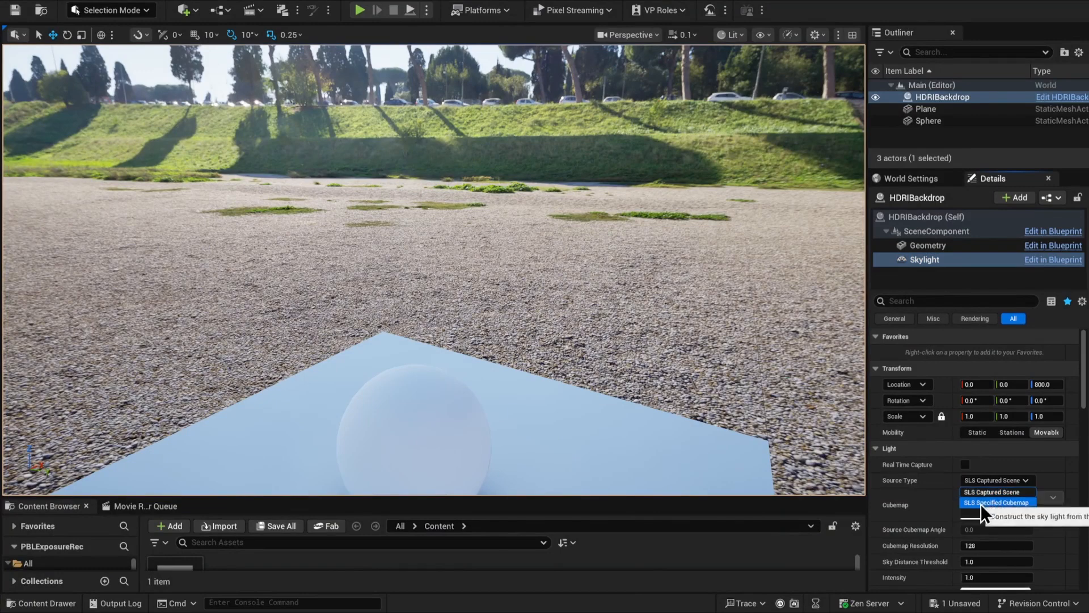
left_click(1083, 470)
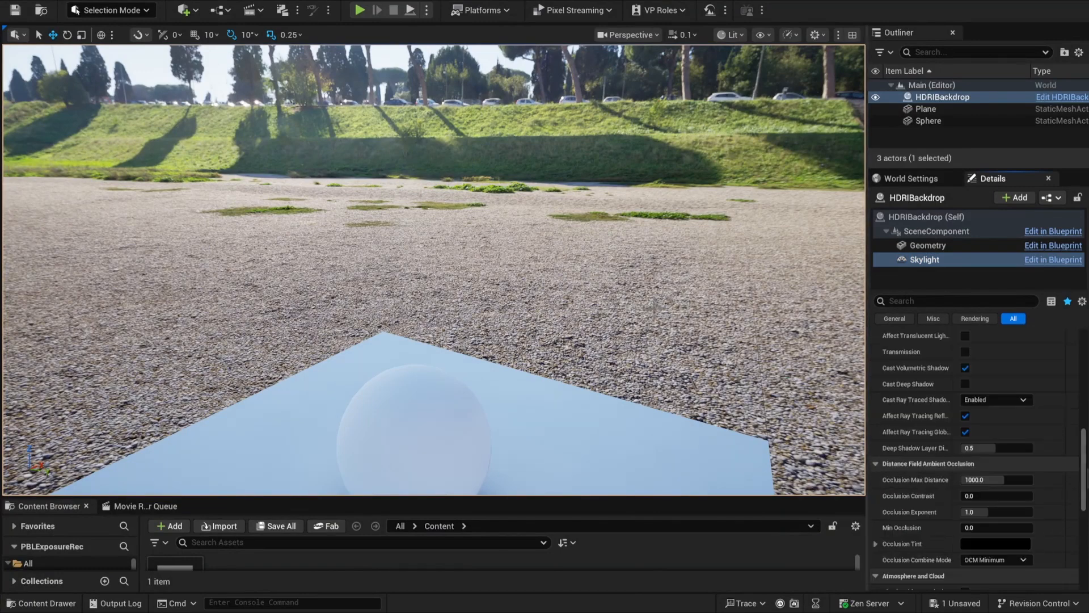
right_click_drag(511, 255, 561, 181)
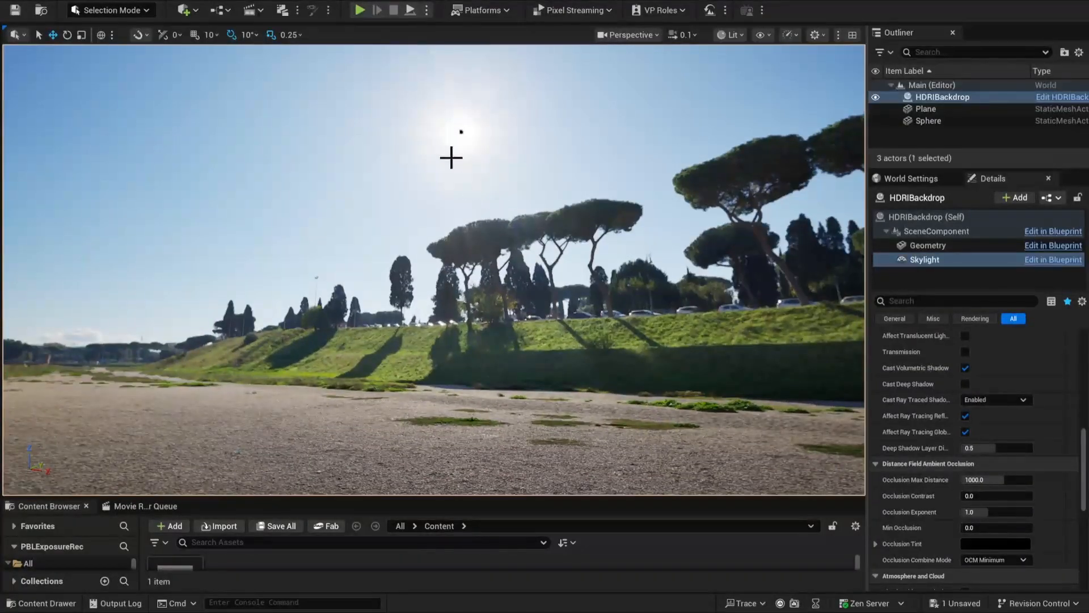
right_click_drag(514, 291, 558, 405)
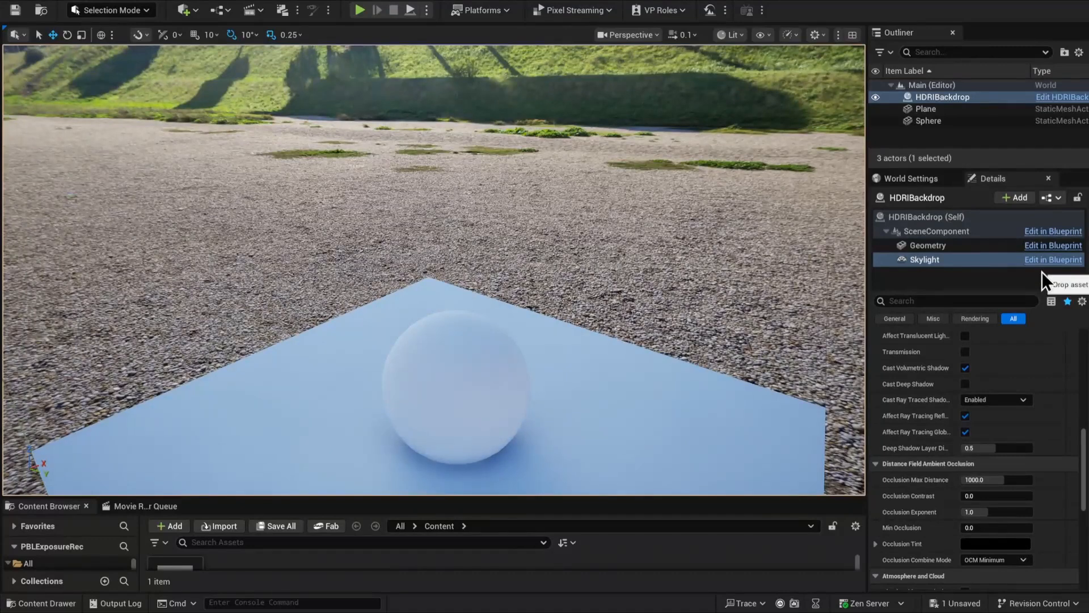
Add a Directional Light to the level and reset its location to the origin
left_click(195, 9)
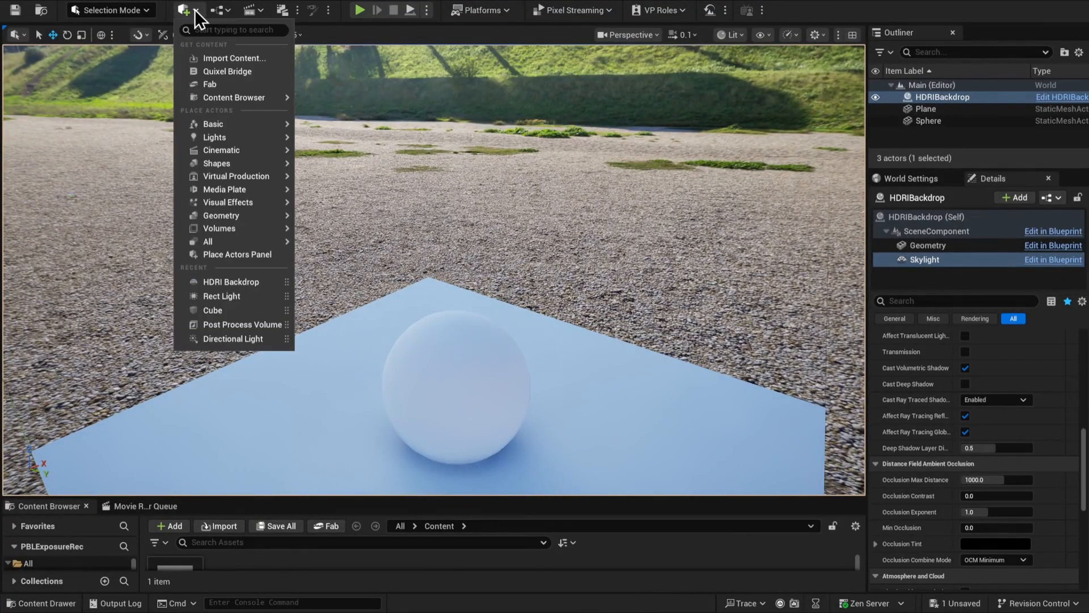
mouse_move(216, 134)
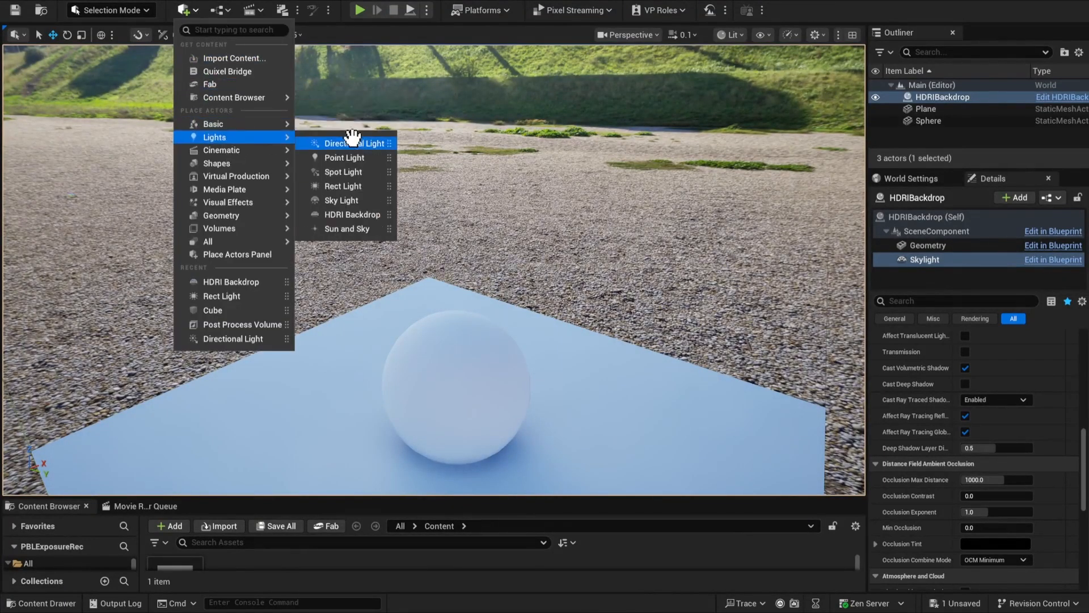
left_click(353, 142)
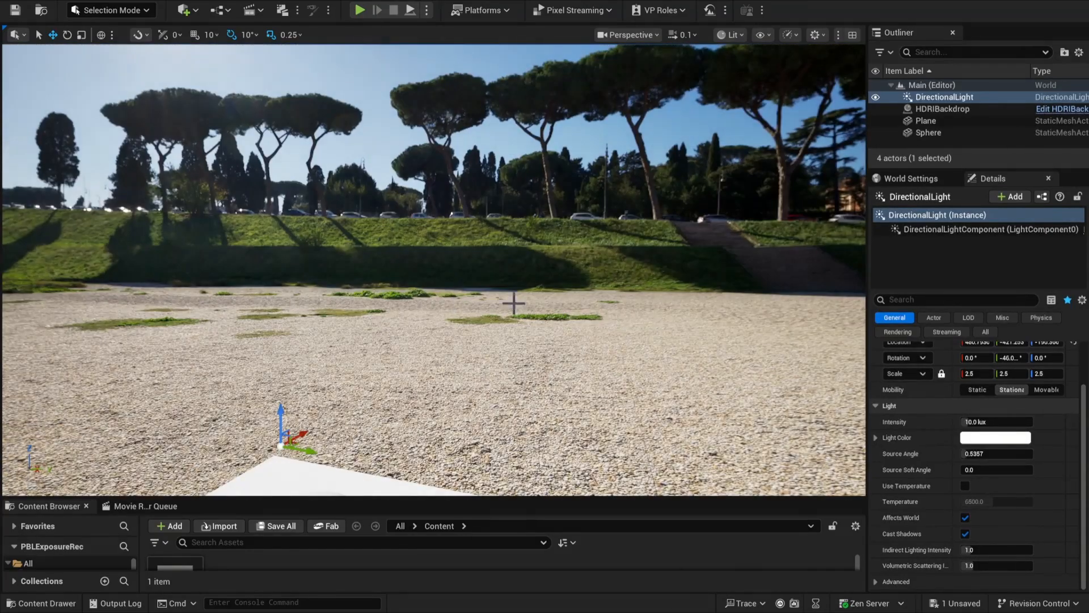
right_click_drag(510, 268, 476, 324)
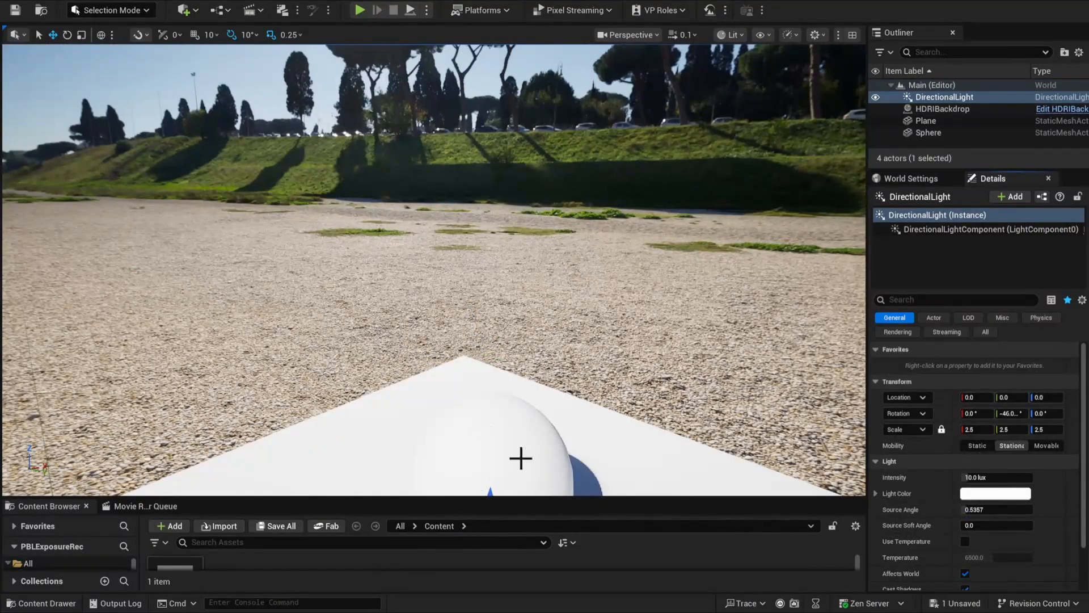
Raise the directional light to a height of about 95 and rotate it to about 8°, -38° and 124.5° to match the backdrop's sun
left_click_drag(489, 495, 496, 250)
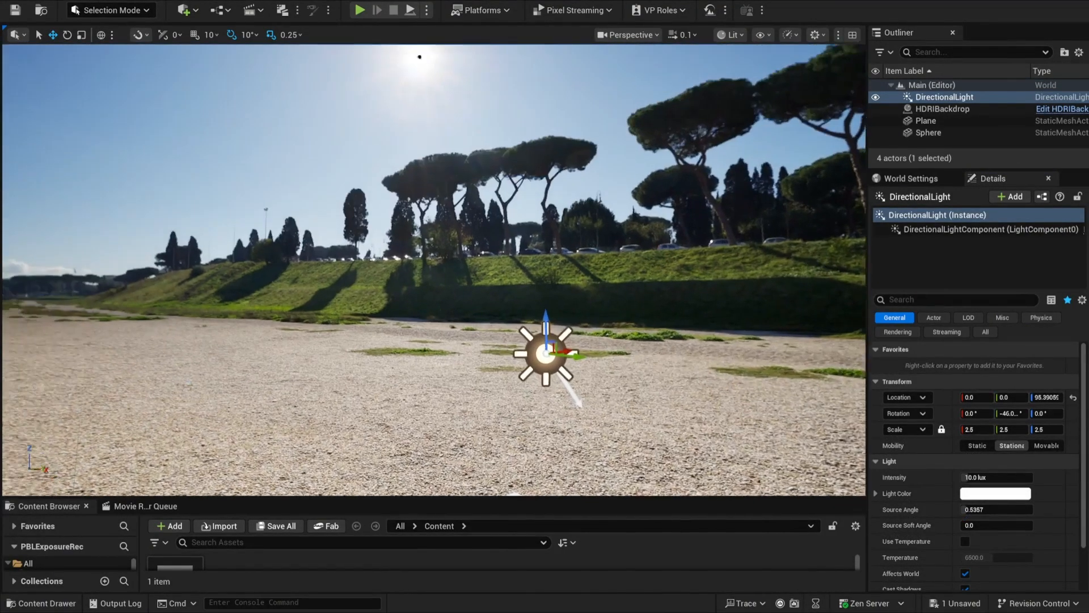
right_click_drag(496, 250, 490, 301)
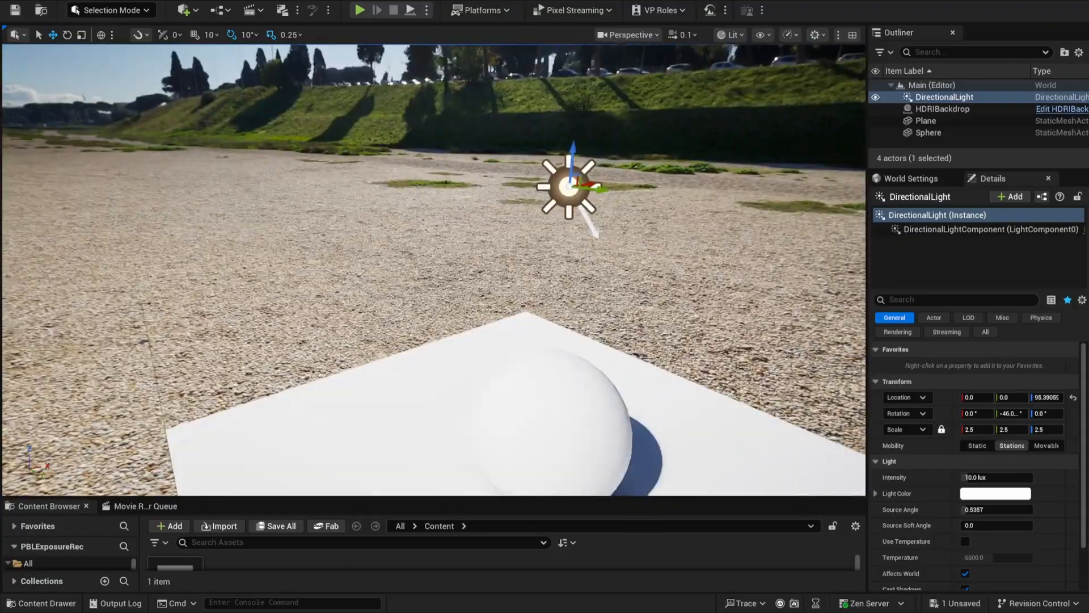
left_click_drag(601, 196, 534, 199)
right_click_drag(533, 200, 557, 157)
left_click_drag(728, 212, 707, 210)
mouse_move(757, 381)
right_mouse_down()
mouse_move(796, 425)
mouse_move(822, 417)
mouse_move(754, 384)
right_mouse_up()
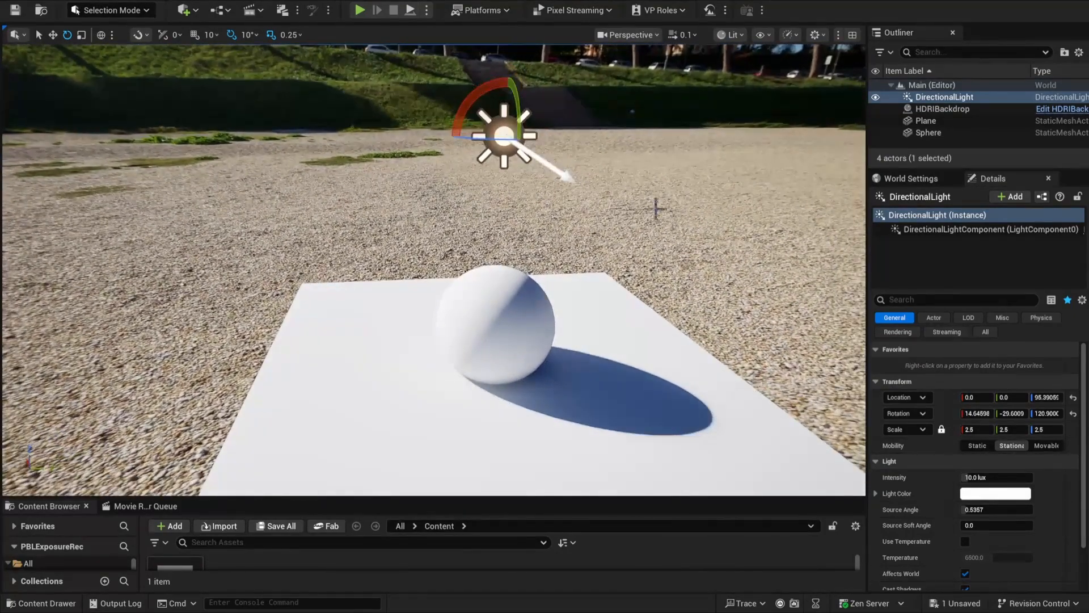
left_click_drag(517, 104, 521, 120)
right_click_drag(521, 120, 643, 254)
right_click_drag(508, 317, 616, 325)
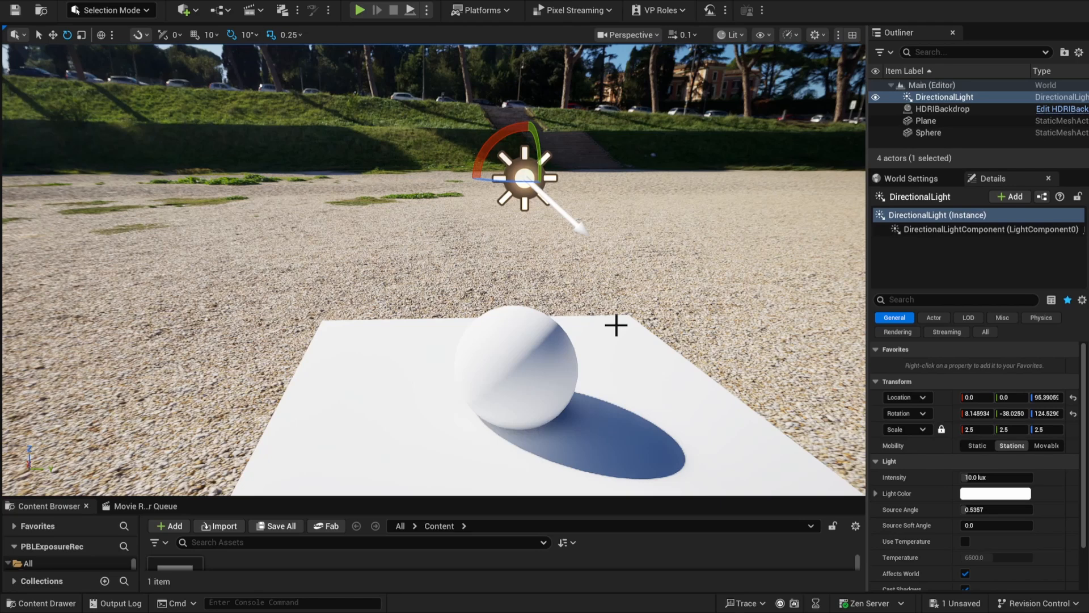
Set the directional light's intensity to 100000 lux and check the lighting on the sphere and plane
left_click(1000, 481)
key("Return")
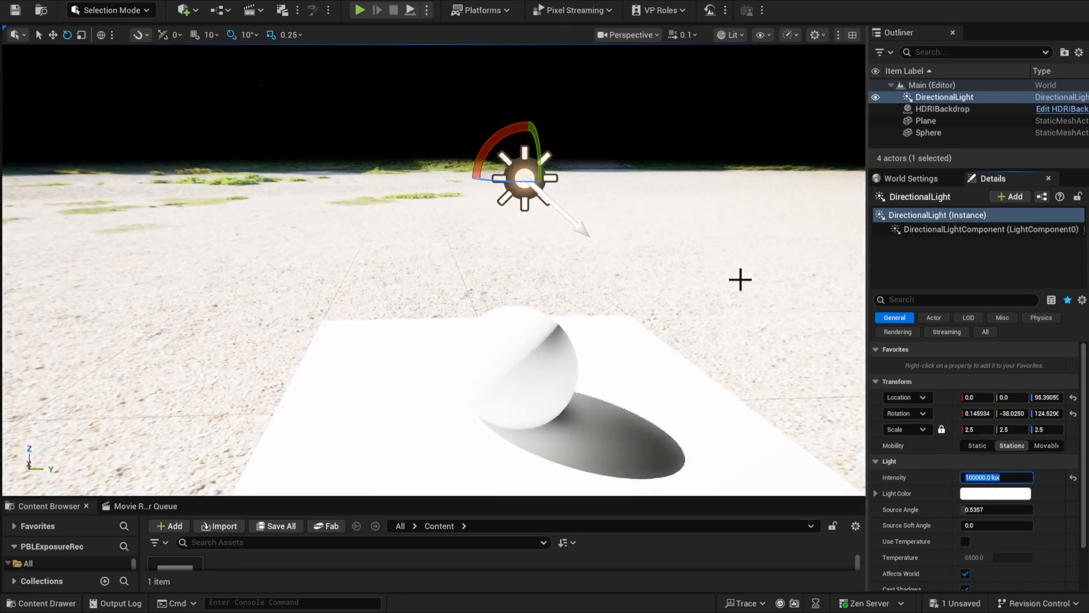
right_click_drag(738, 292, 369, 189)
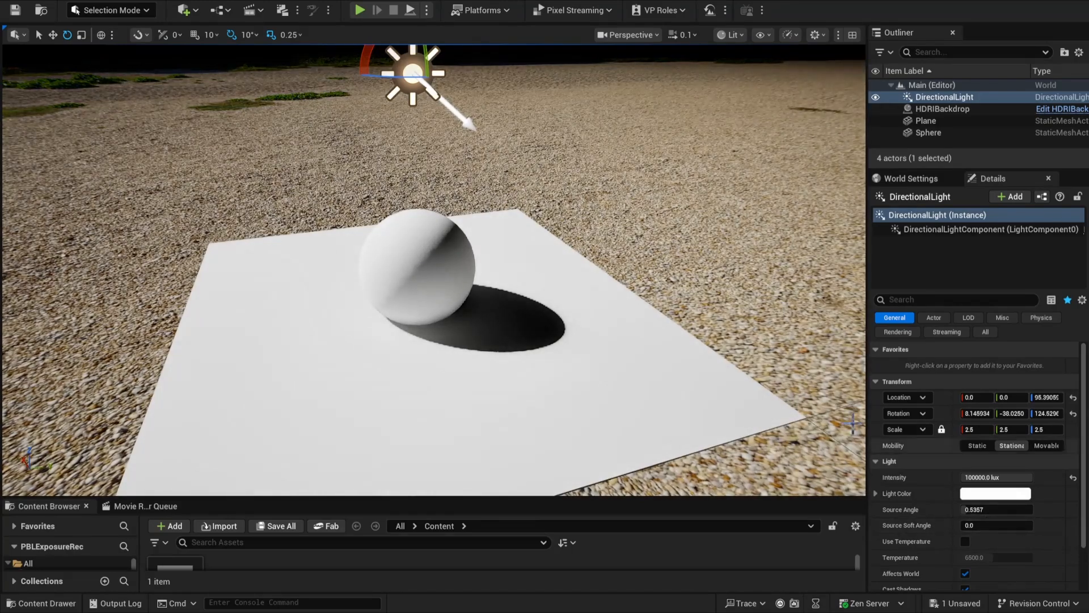
Add a Post Process Volume to the level and enable its Infinite Extent (Unbound) option
left_click(185, 11)
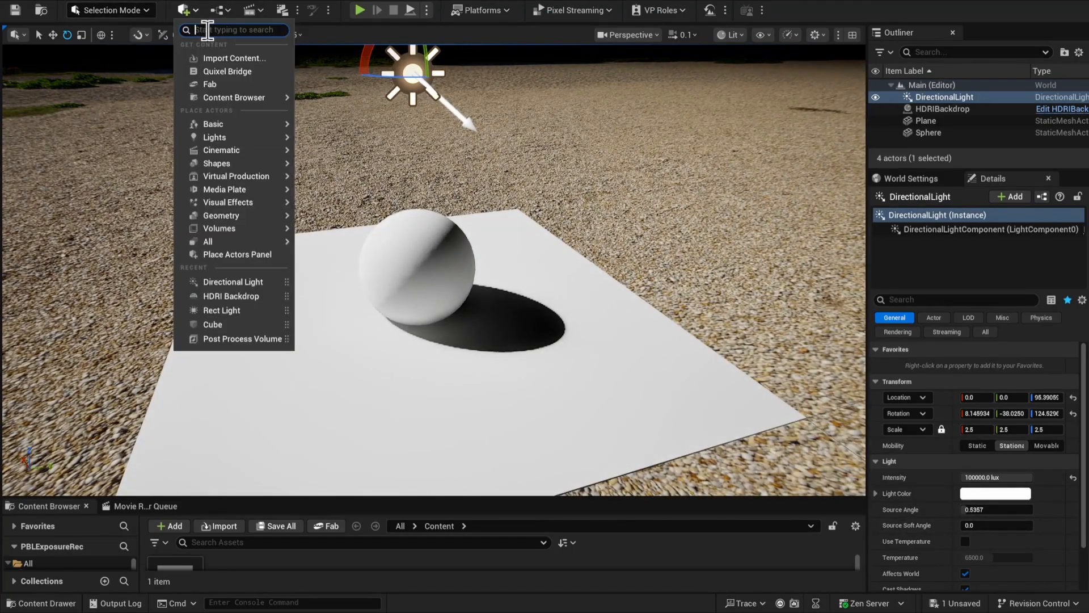
left_click(242, 339)
left_click(956, 300)
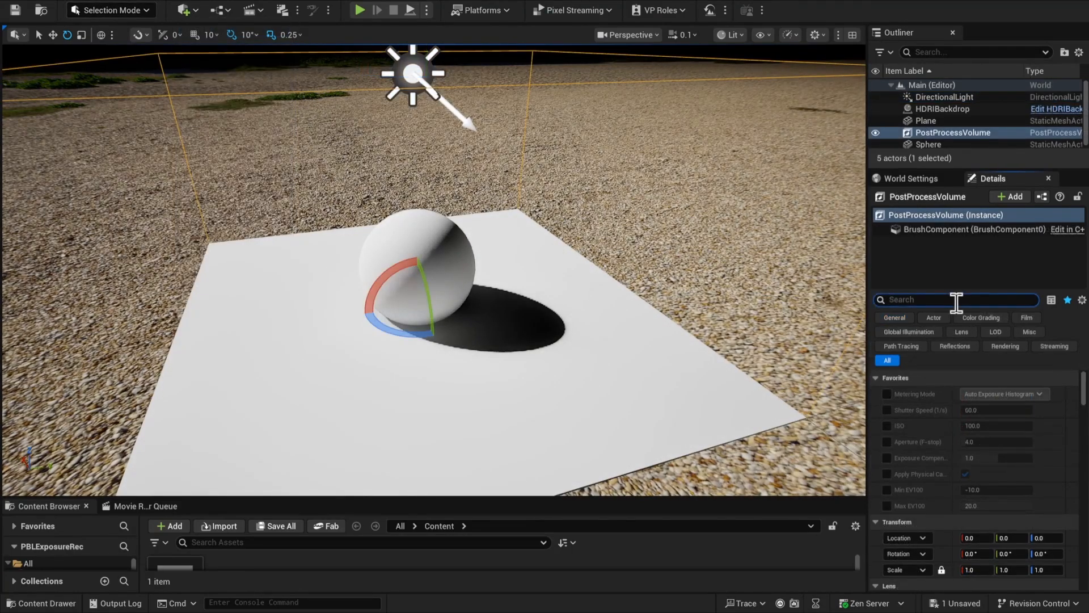
type("infin")
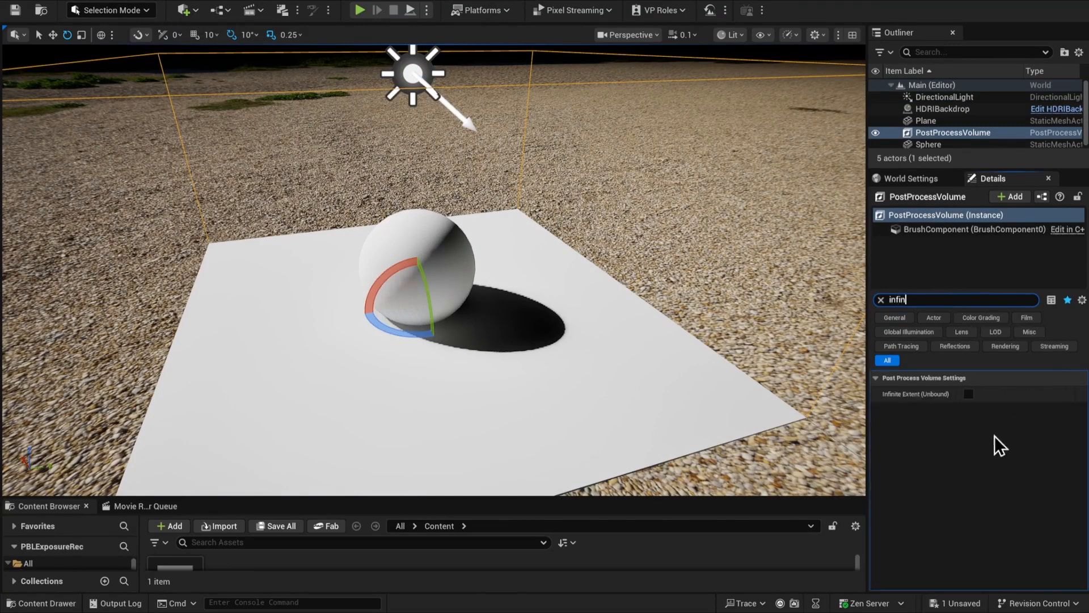
left_click(969, 394)
left_click(881, 299)
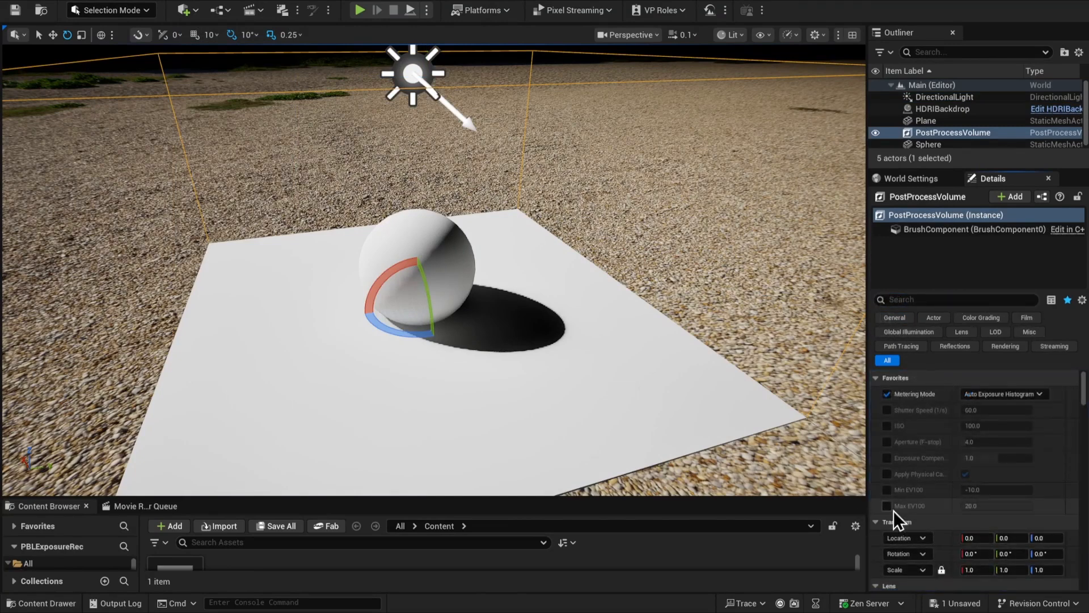
Lock the volume's auto exposure histogram metering by overriding both Min EV100 and Max EV100 with 14
left_click(887, 505)
left_click(887, 489)
left_click(990, 489)
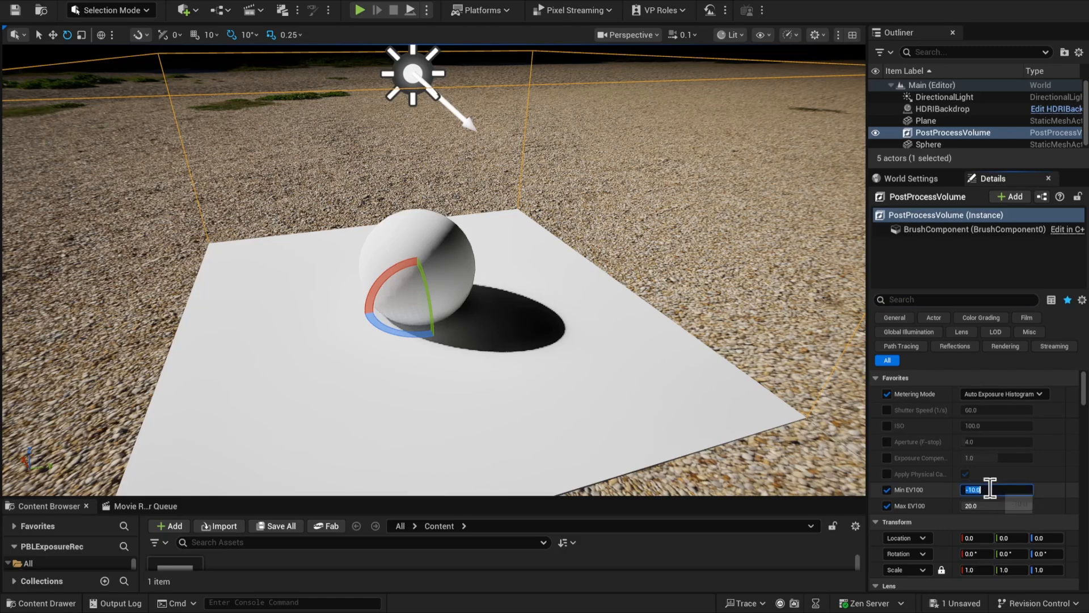
type("14")
key("Tab")
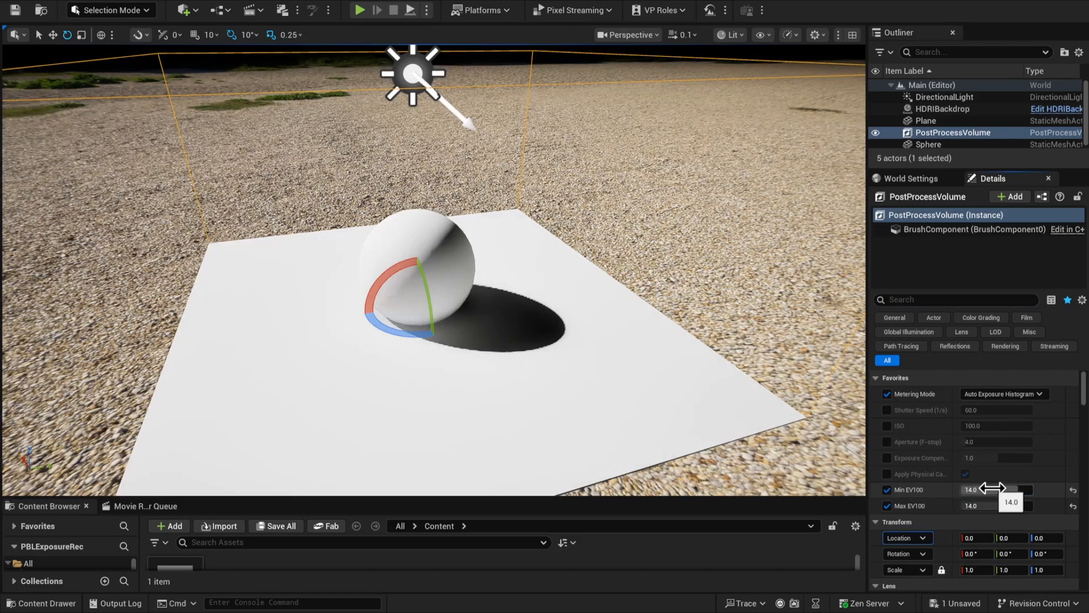
Override the volume's exposure compensation, try a value of 0, and return it to 1.0
left_click(887, 458)
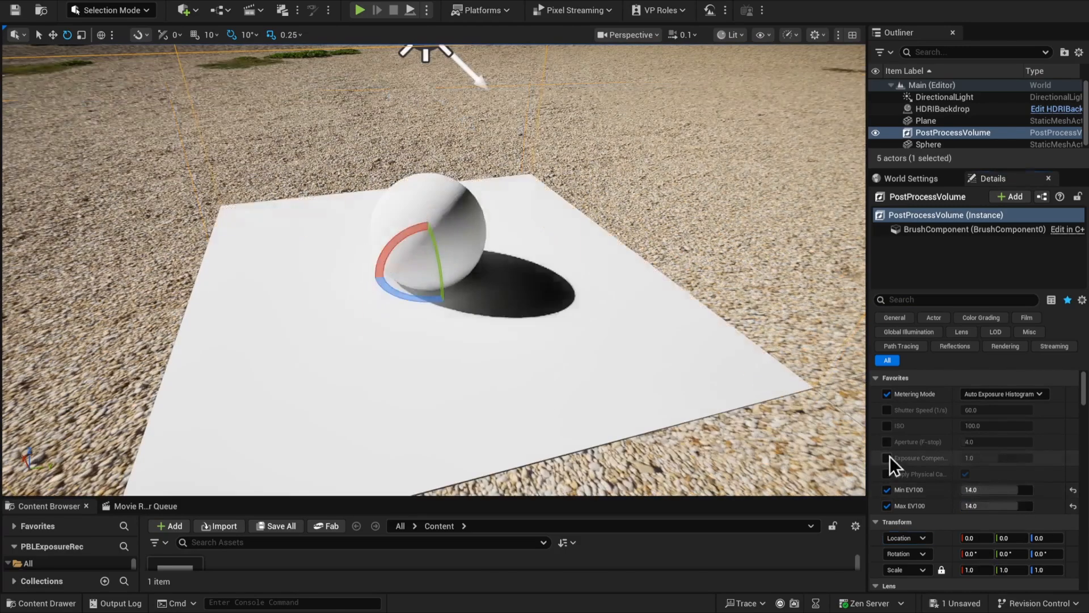
left_click(1002, 457)
type("0")
key("Return")
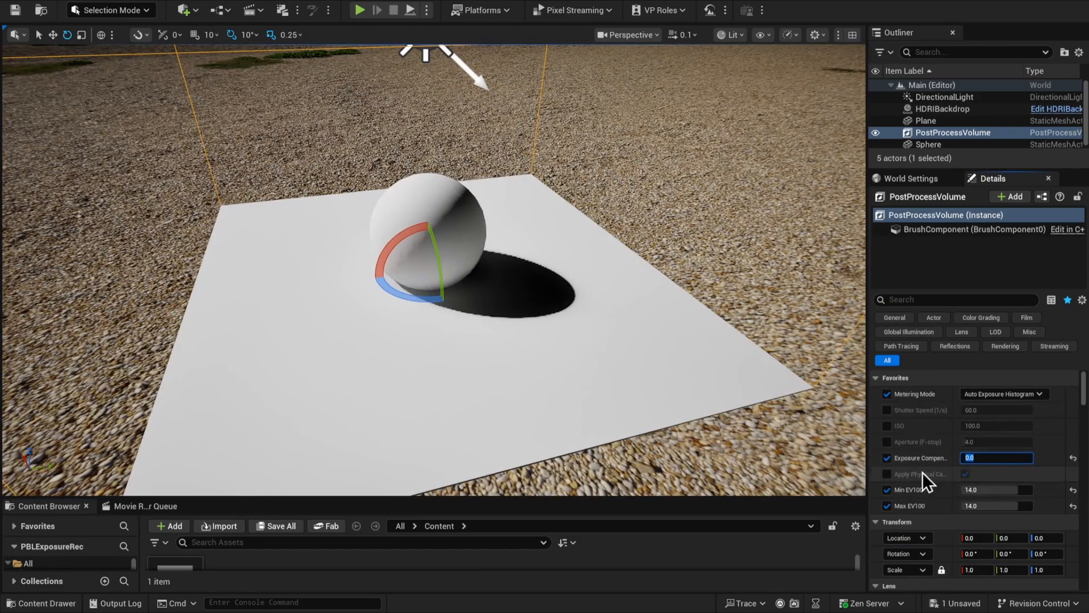
right_click_drag(794, 409, 758, 358)
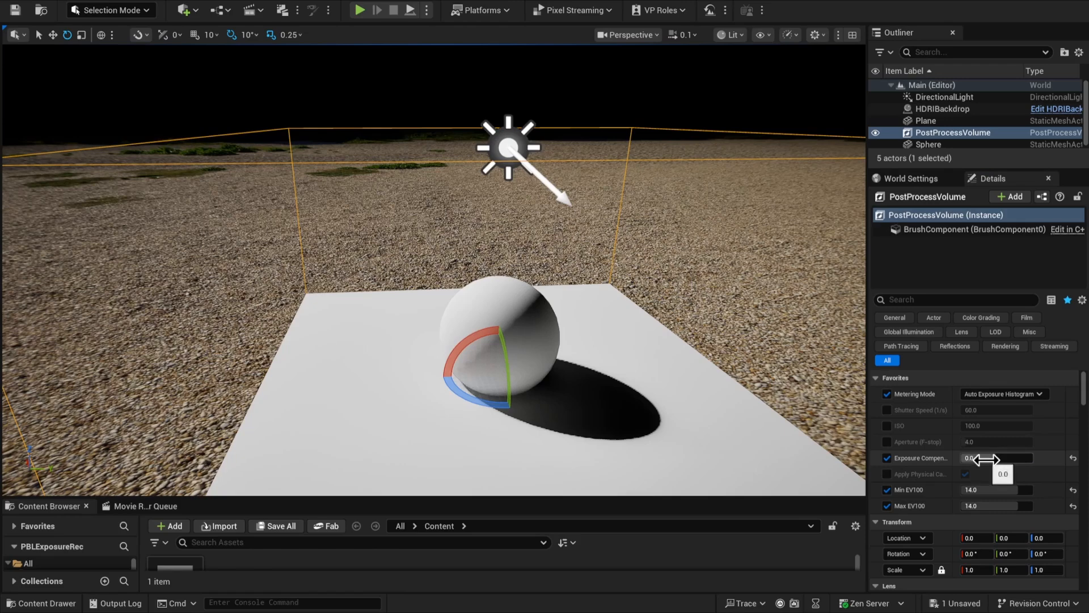
right_click_drag(638, 329, 652, 348)
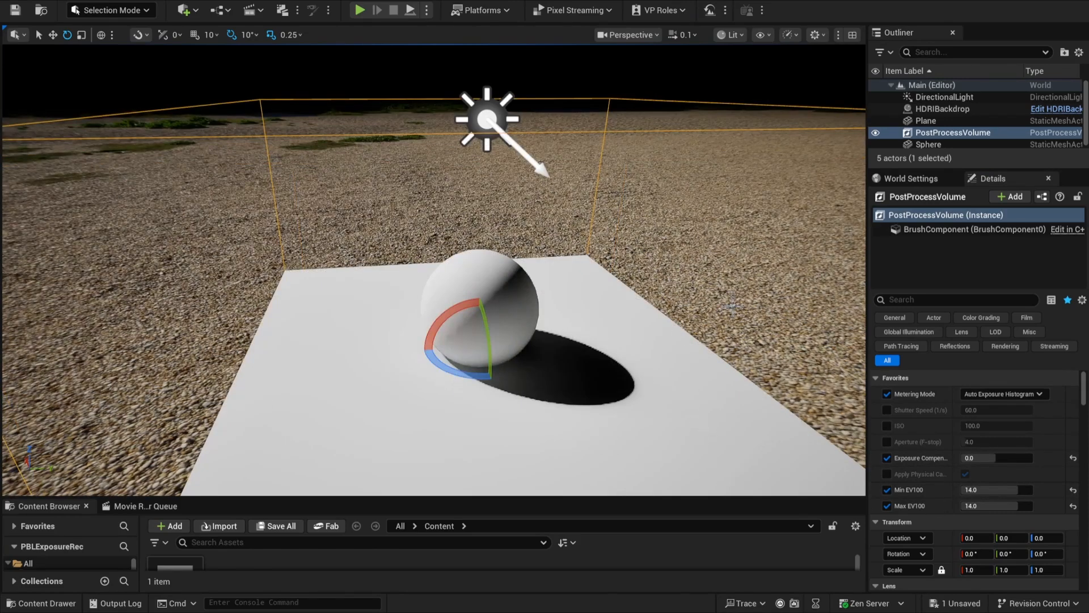
left_click_drag(979, 457, 1064, 466)
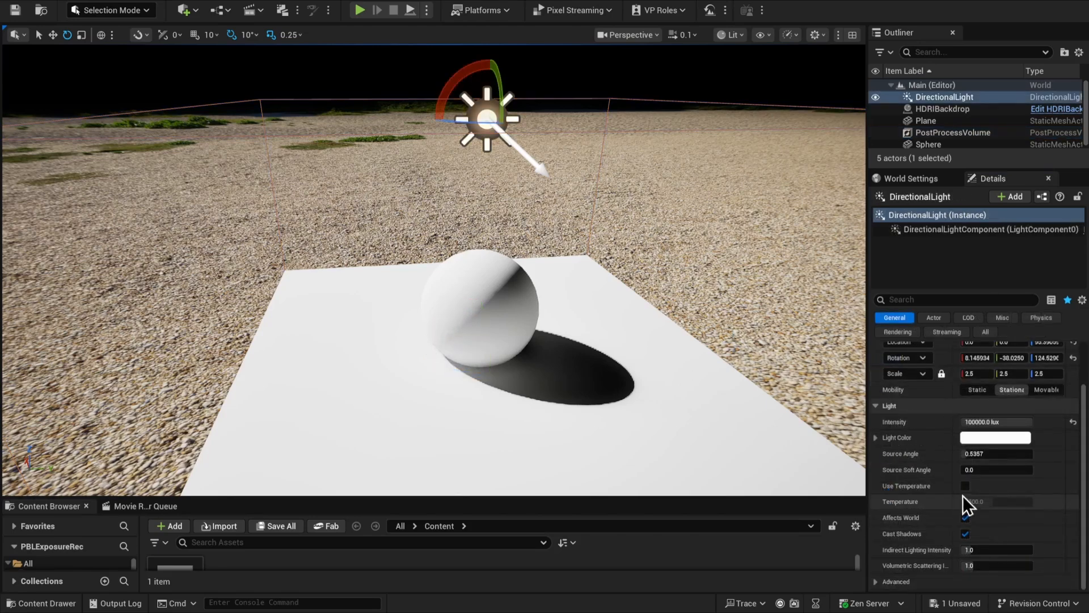
Enable Use Temperature on the directional light and set its temperature to 5600
left_click(965, 486)
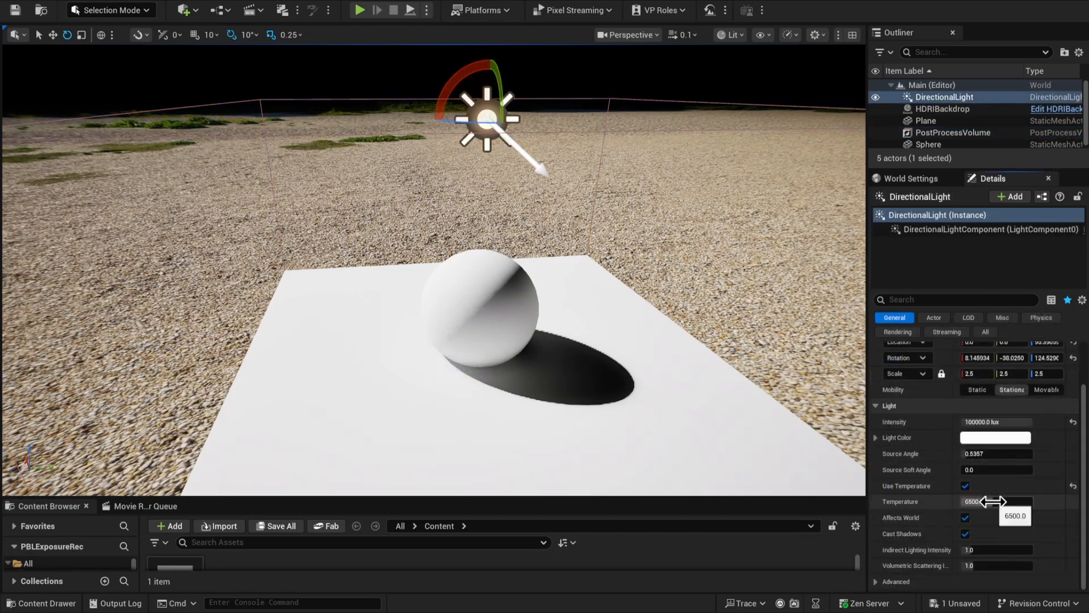
left_click(992, 501)
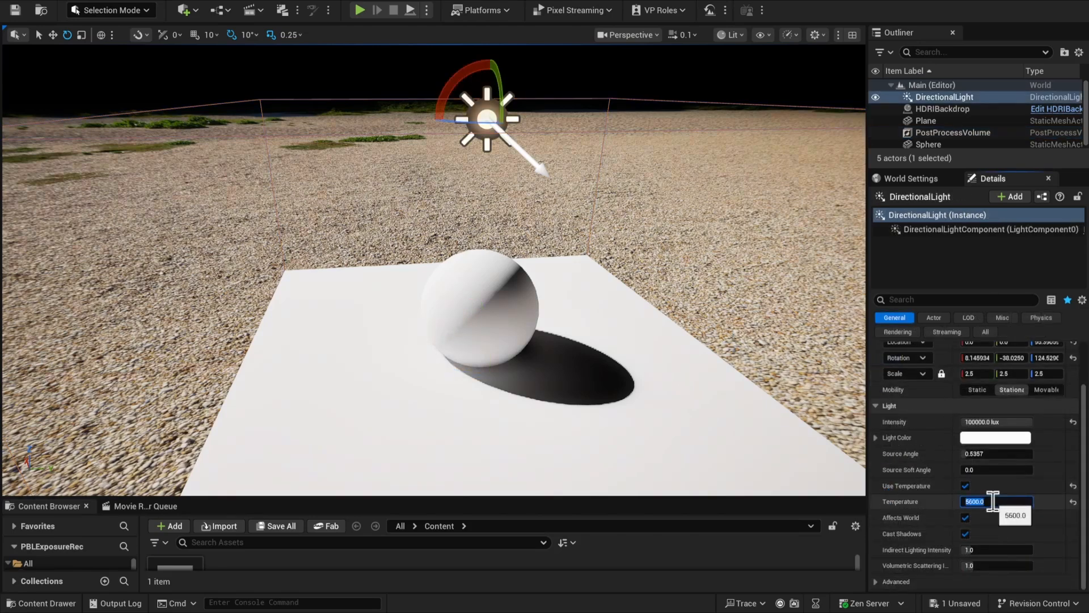
right_click_drag(683, 274, 760, 240)
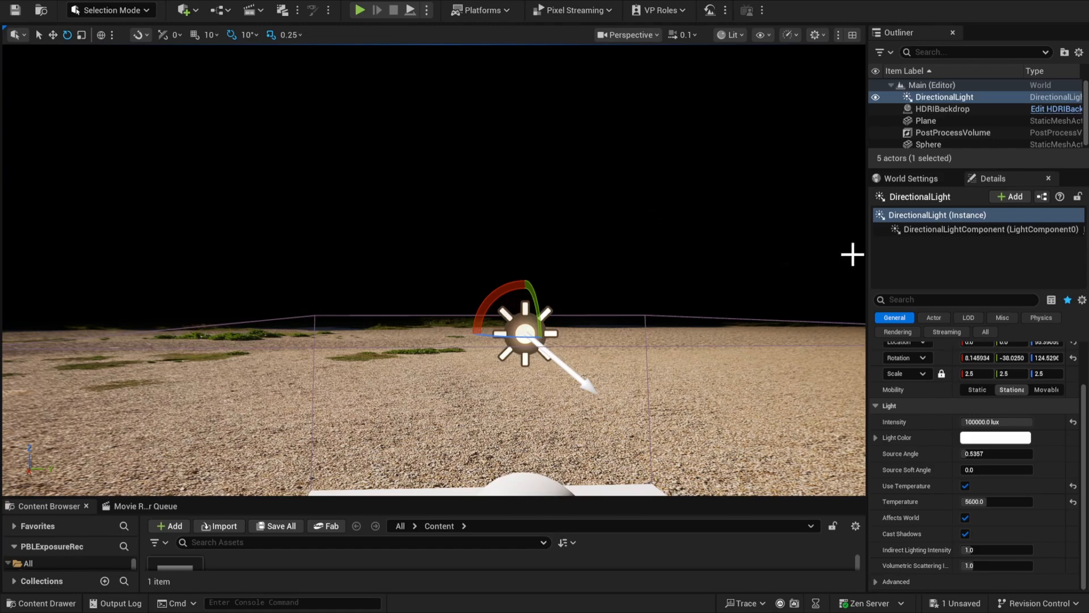
Try HDRI backdrop intensities of 10, 100 and 1000 and compare the backdrop with the sunlit ground
left_click(940, 109)
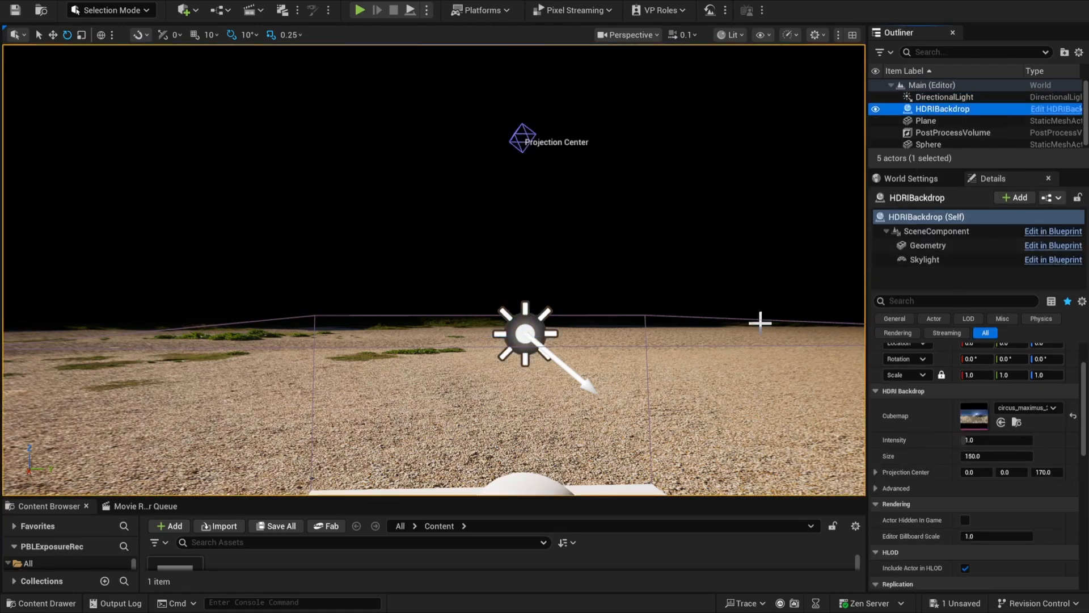
left_click(973, 443)
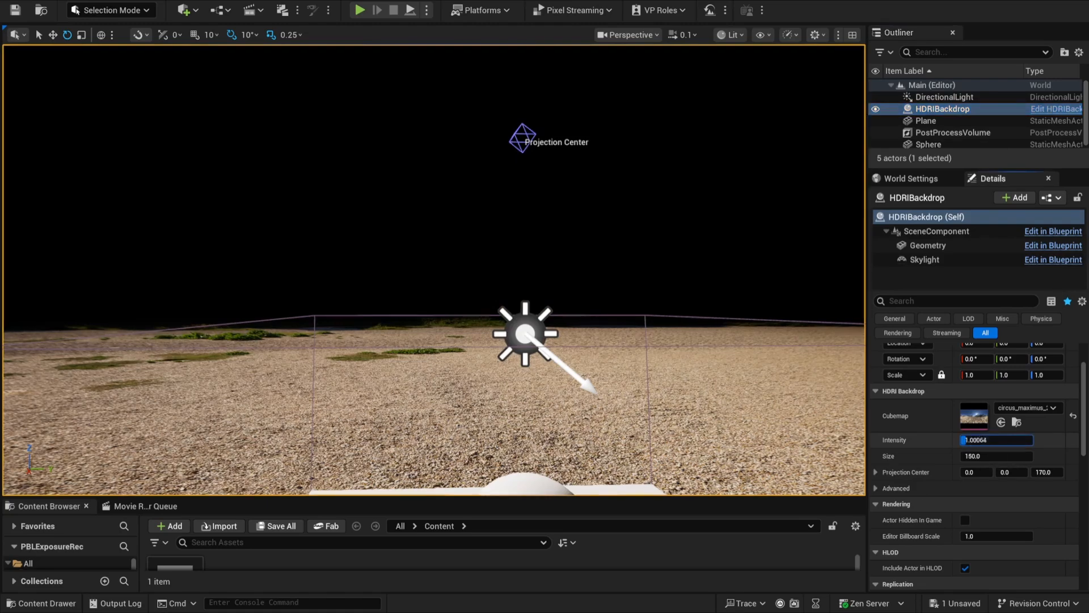
left_click_drag(972, 441, 975, 441)
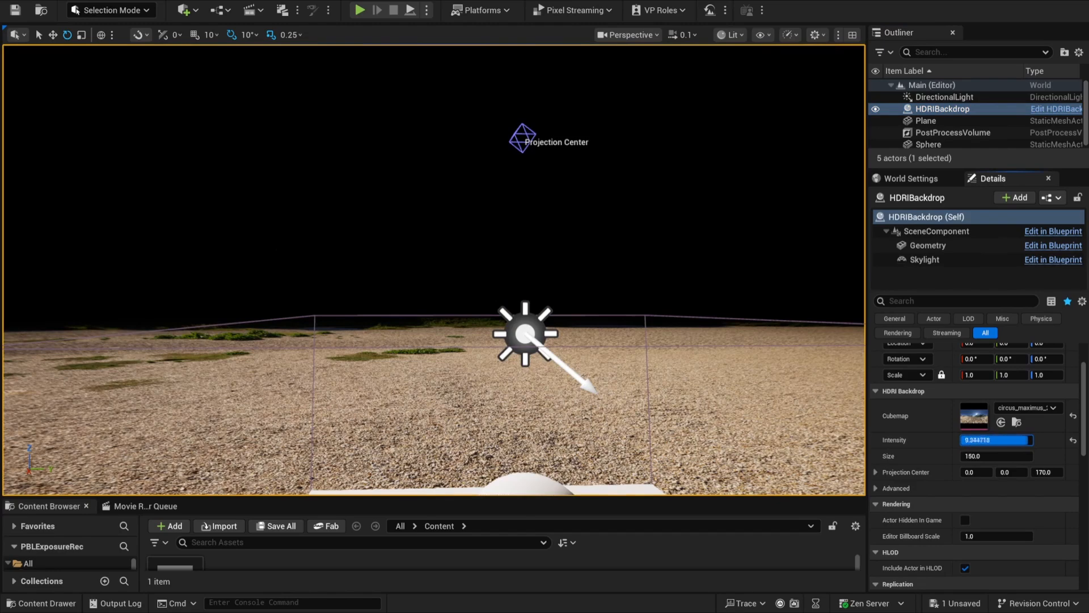
left_click(1012, 439)
type("100")
key("Return")
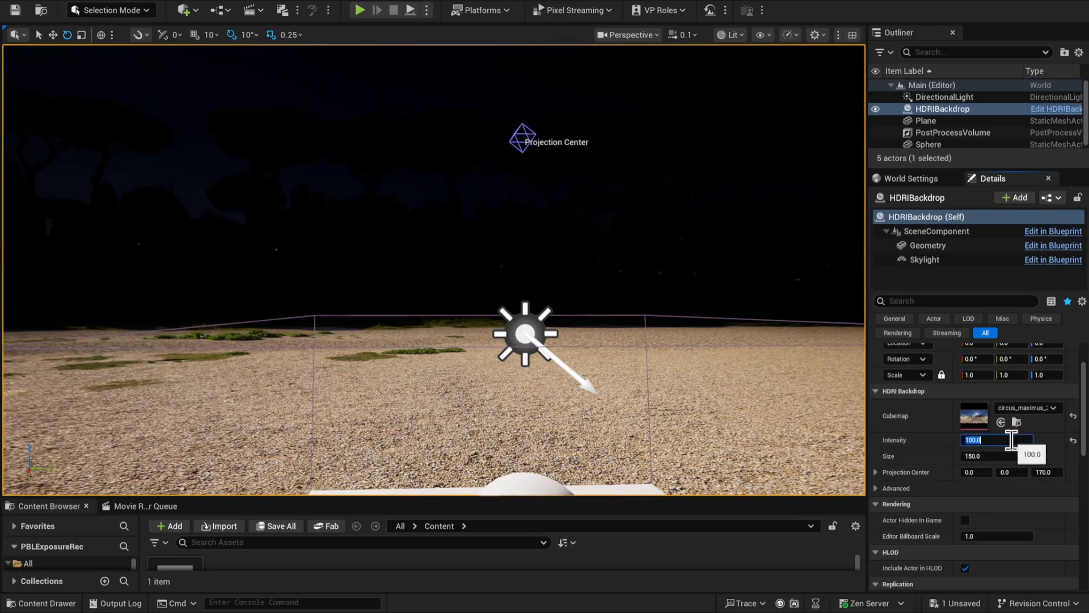
key("Return")
right_click_drag(670, 317, 576, 324)
right_click_drag(576, 323, 709, 317)
Try HDRI backdrop intensities of 2000 and 4000 and inspect the trees and sky
left_click(1011, 441)
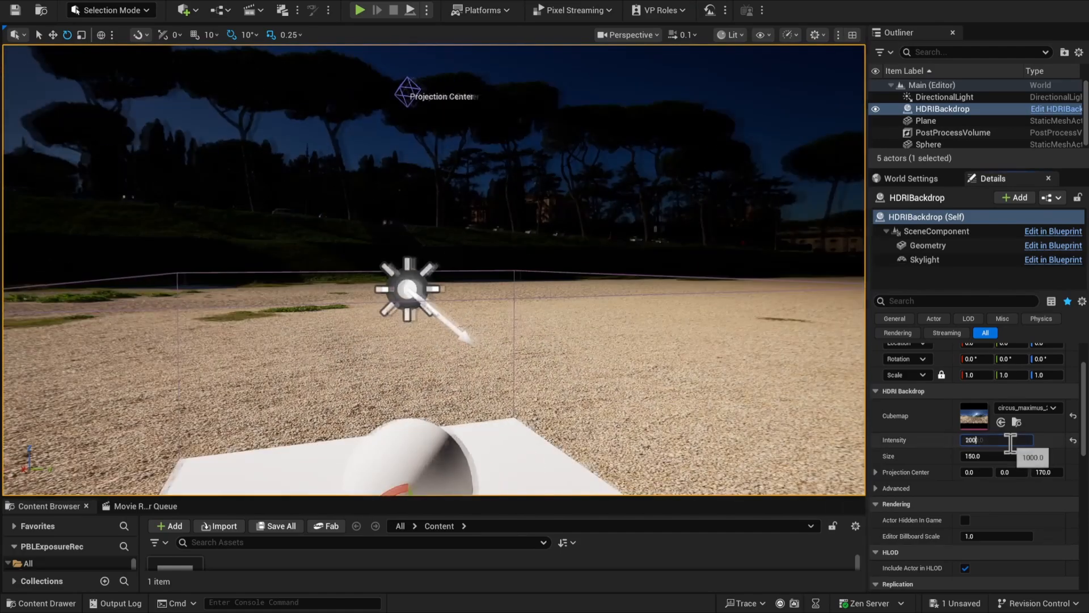
type("200")
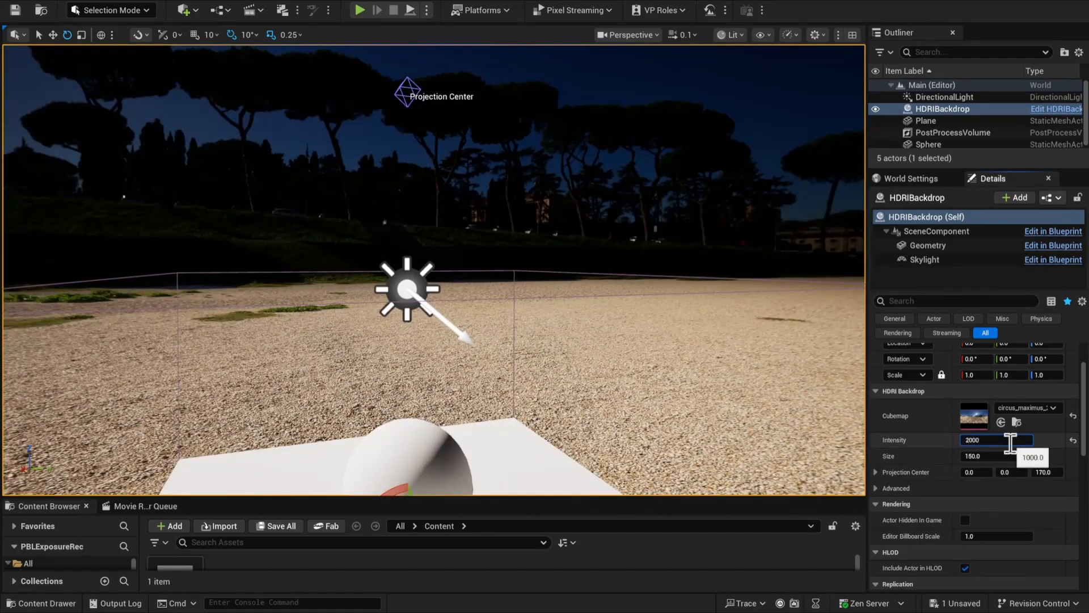
key("Return")
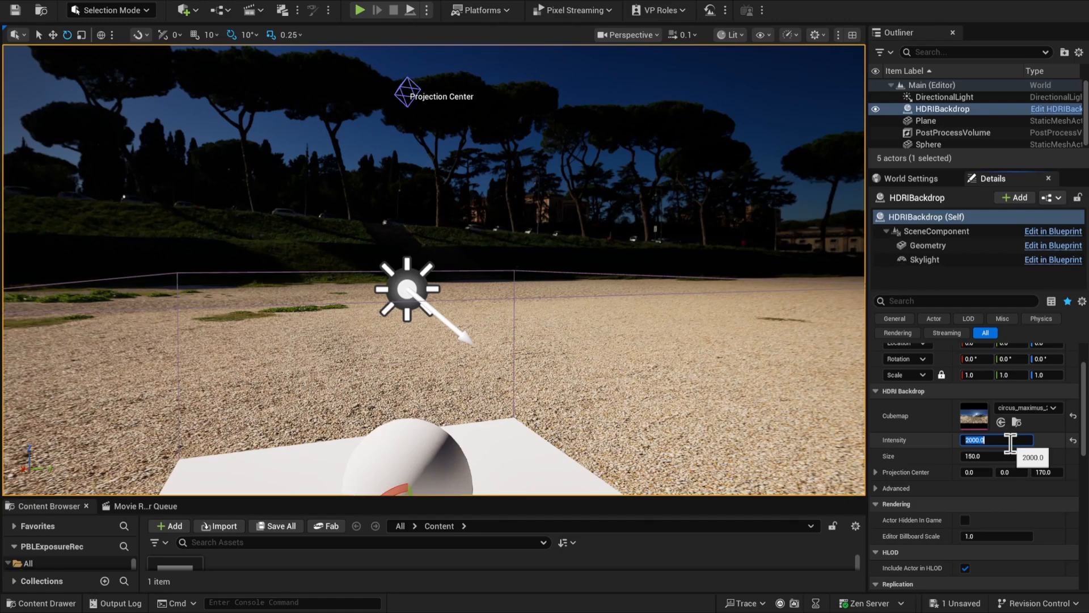
type("4000")
key("Return")
right_click_drag(670, 318, 561, 291)
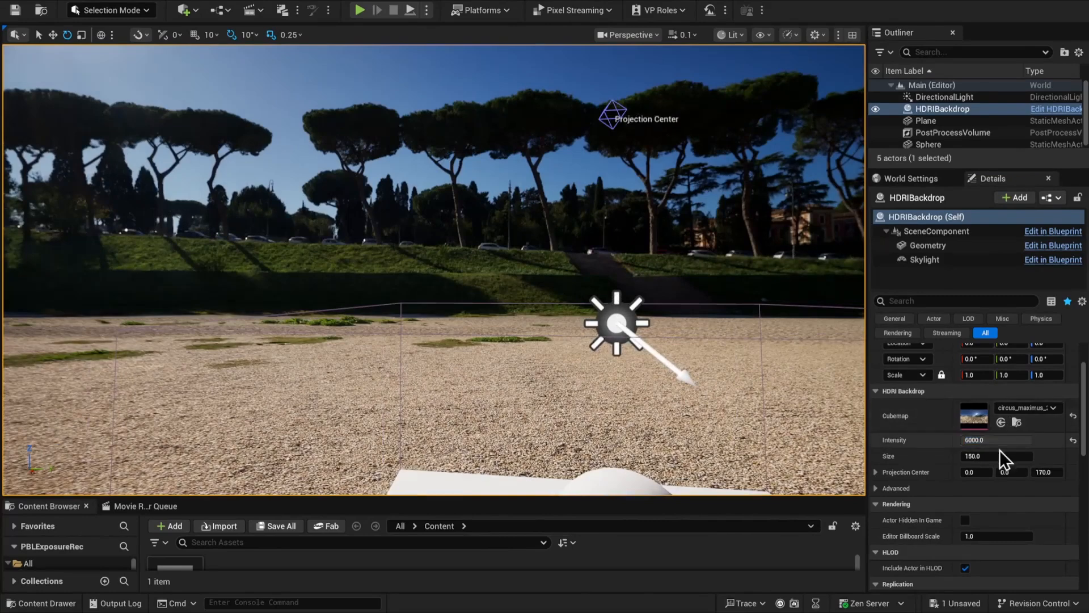
Try HDRI backdrop intensities of 6000, 8000 and 16000 and inspect the sky and the sphere's shading
left_click(1011, 439)
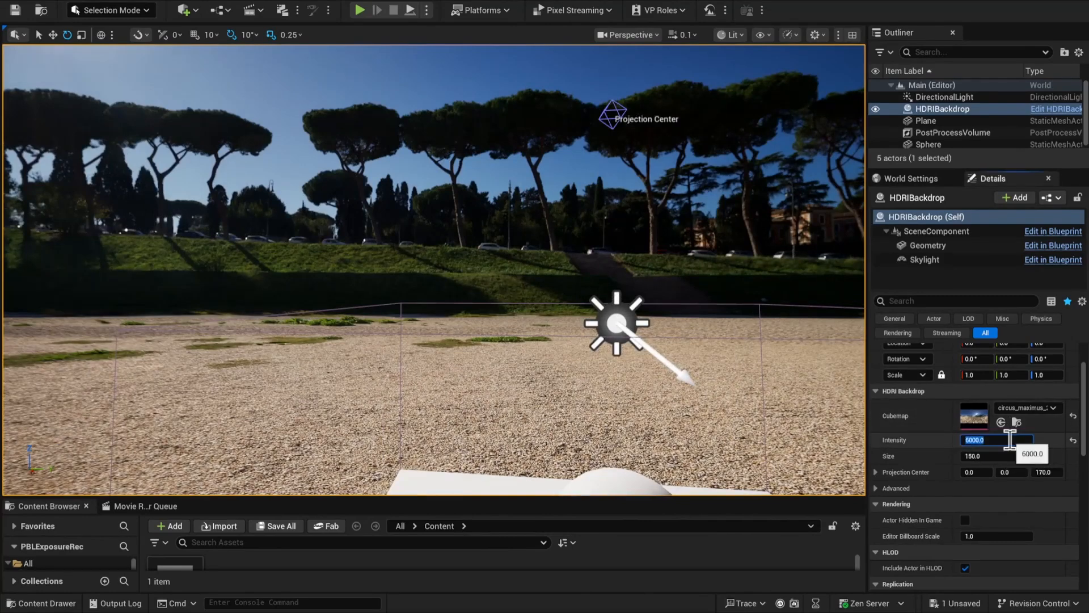
type("8000")
key("Return")
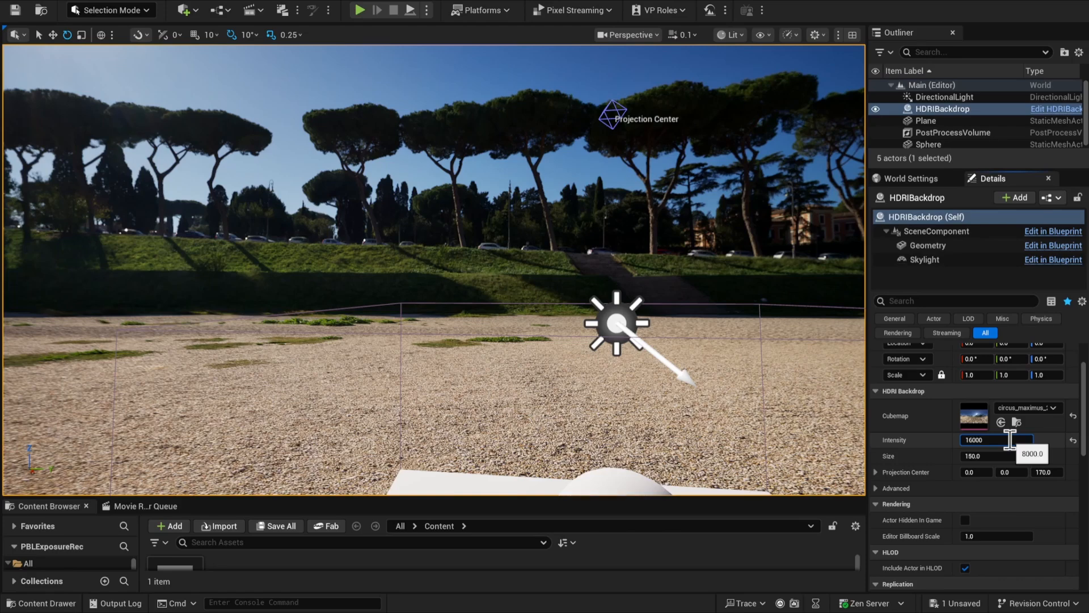
type("16000")
key("Return")
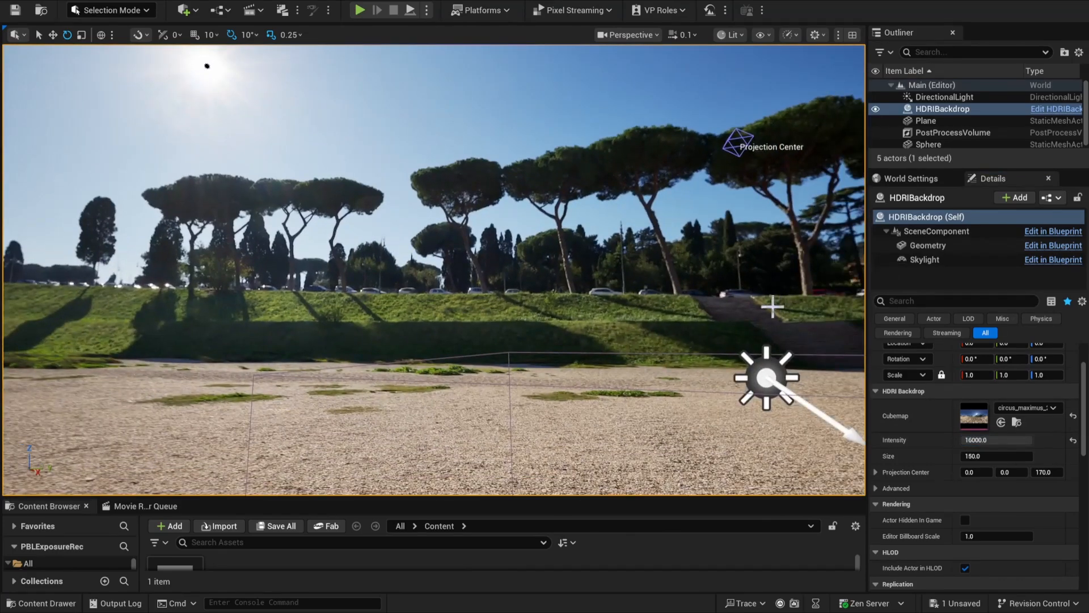
right_click_drag(773, 306, 756, 356)
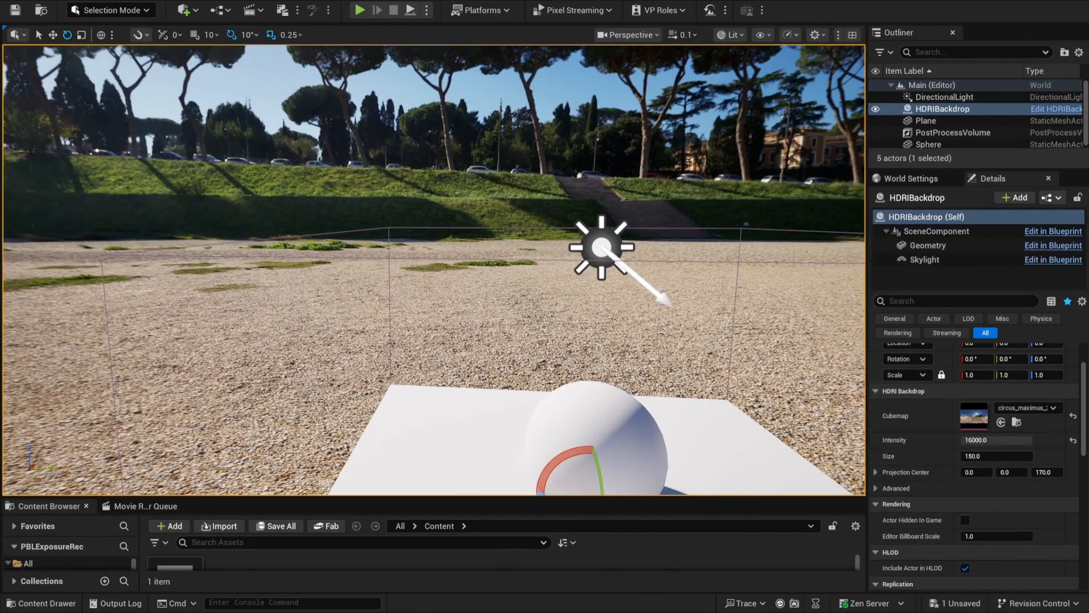
right_click_drag(647, 345, 659, 361)
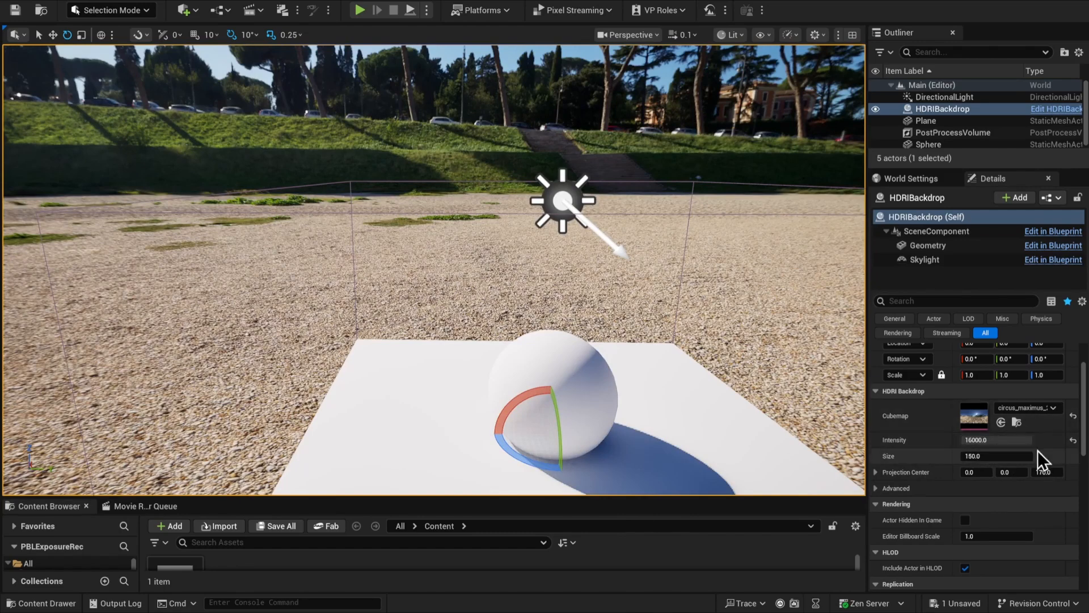
Try HDRI backdrop intensities of 1000, 2000 and 4000 and compare the backdrop with the sunlit sphere
left_click(1005, 439)
type("1000")
key("Return")
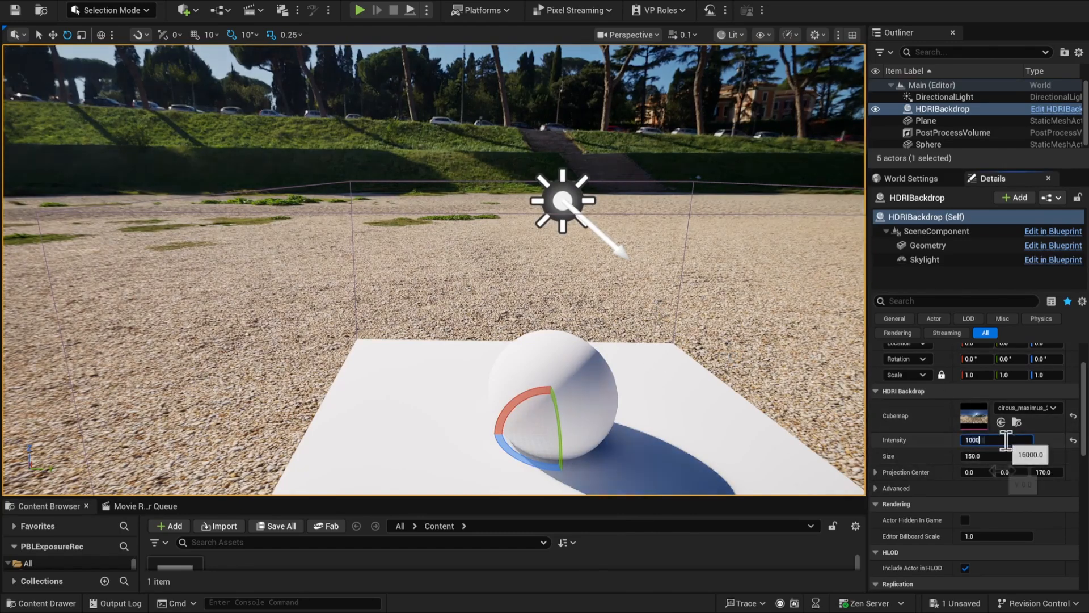
type("2000")
key("Return")
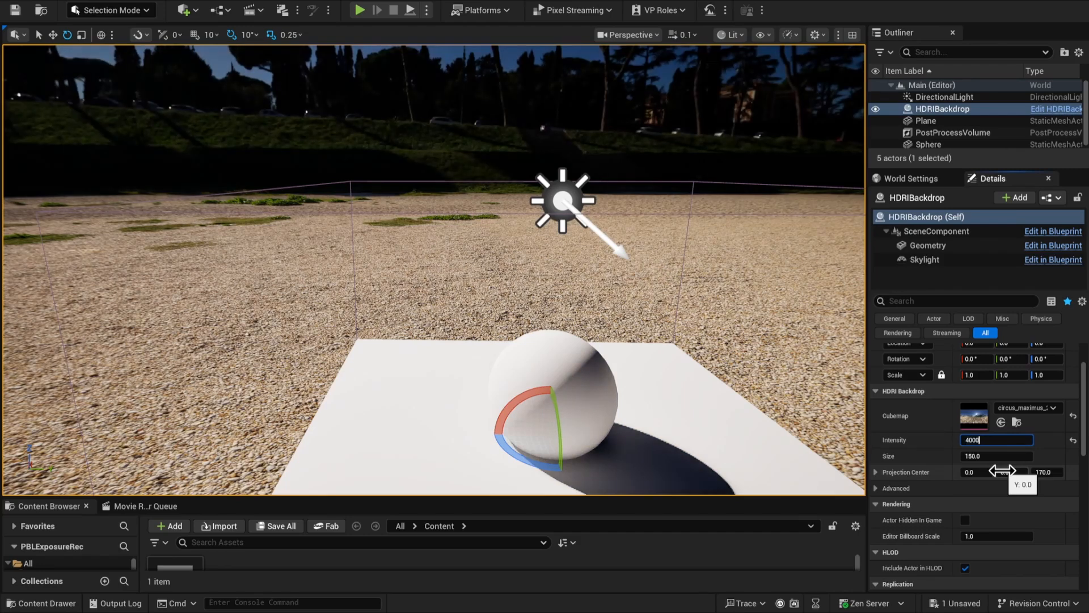
type("4000")
key("Return")
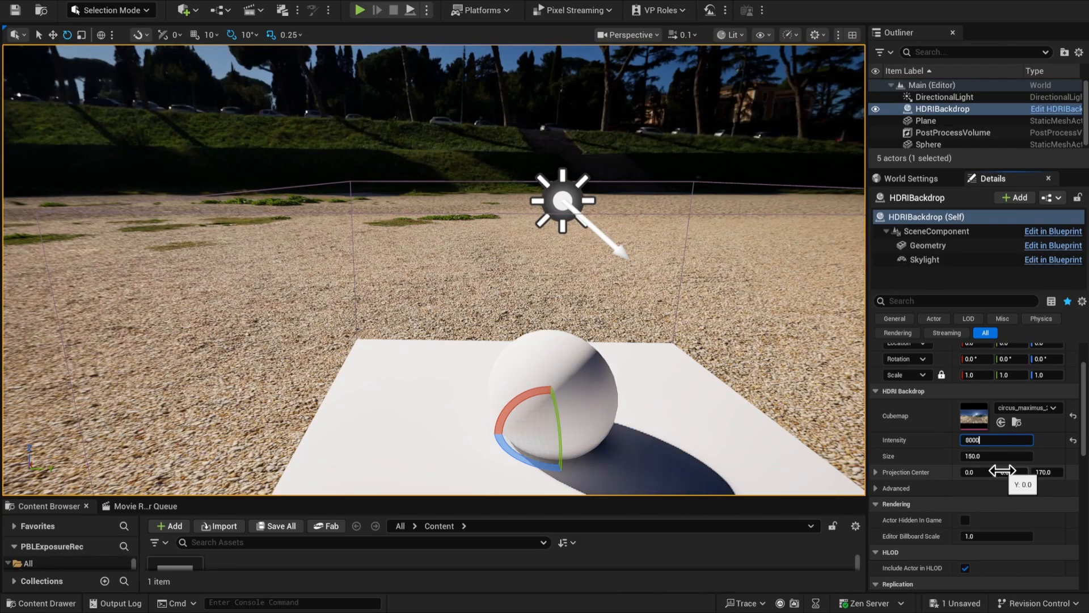
Try an HDRI backdrop intensity of 8000, inspect the sky and trees, and return the intensity to 16000
type("8000")
key("Return")
mouse_move(217, 158)
right_mouse_down()
mouse_move(195, 134)
mouse_move(218, 142)
right_mouse_up()
left_click(1003, 441)
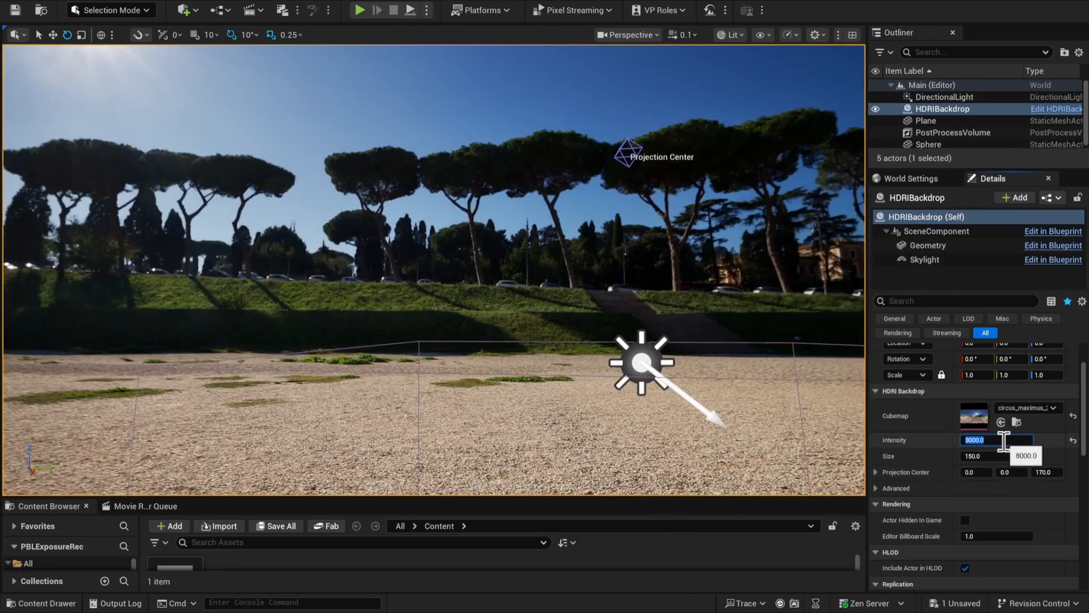
right_click_drag(642, 304, 642, 304)
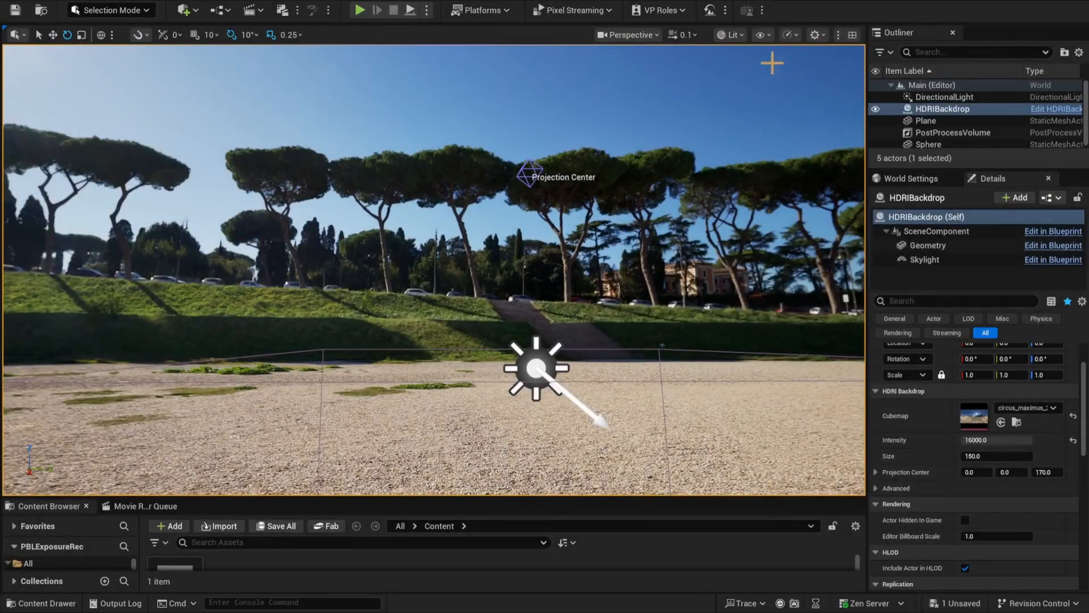
Turn on the HDR (Eye Adaptation) visualization in the viewport
left_click(763, 34)
mouse_move(851, 555)
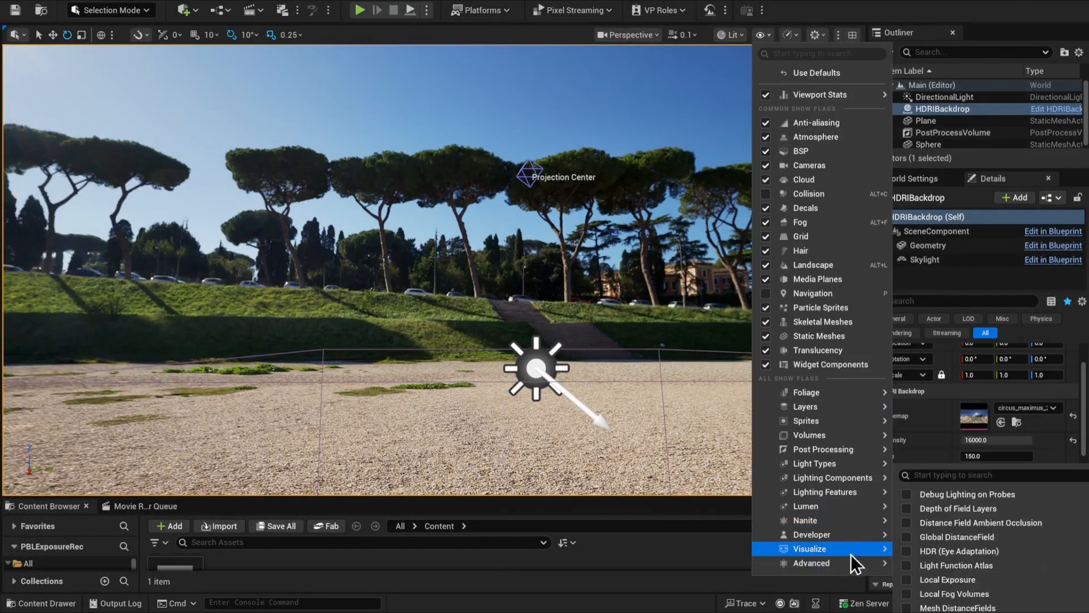
left_click(986, 549)
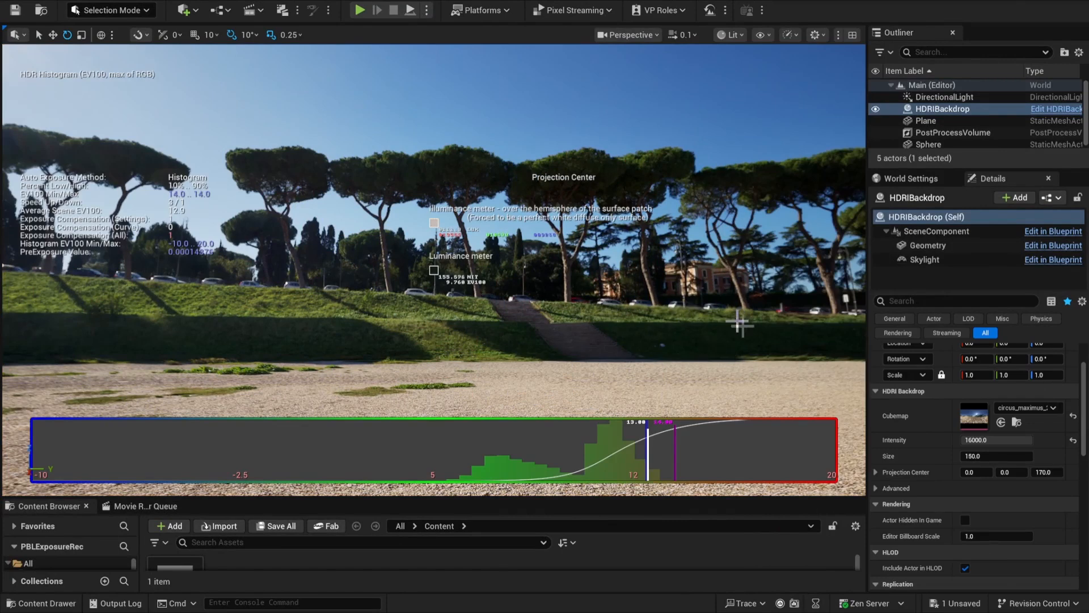
Measure the luminance of the sky near the sun and of the clear blue sky
right_click_drag(749, 369, 690, 310)
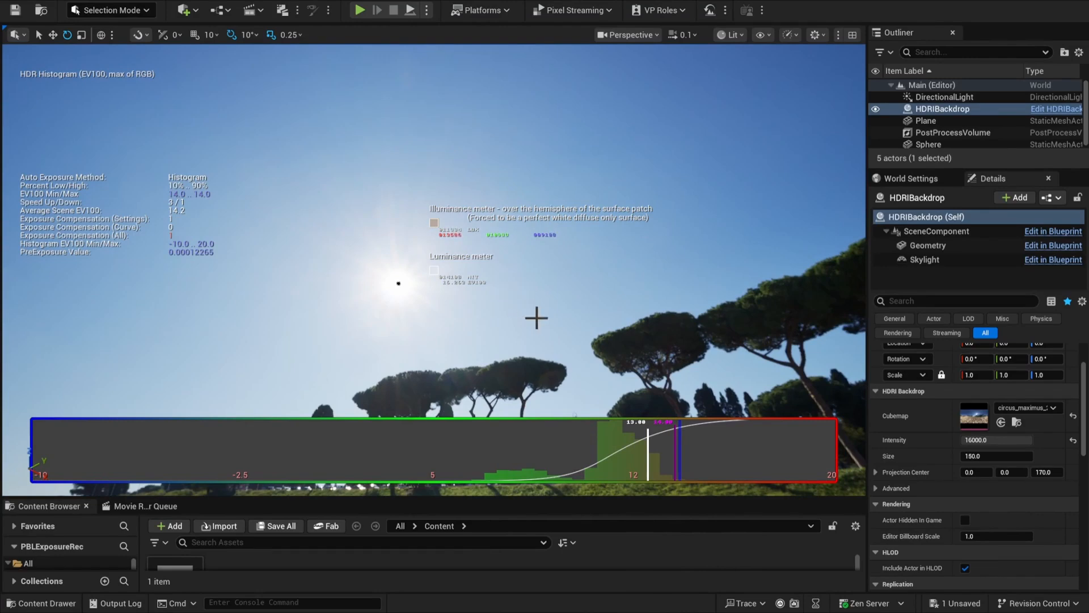
right_click_drag(537, 316, 587, 310)
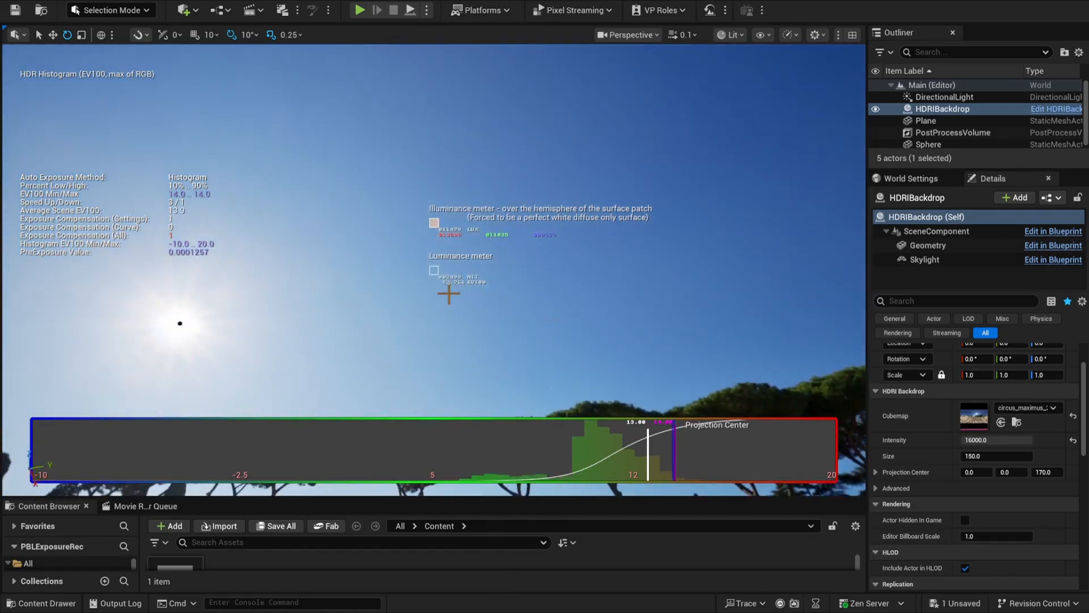
right_click_drag(448, 294, 470, 311)
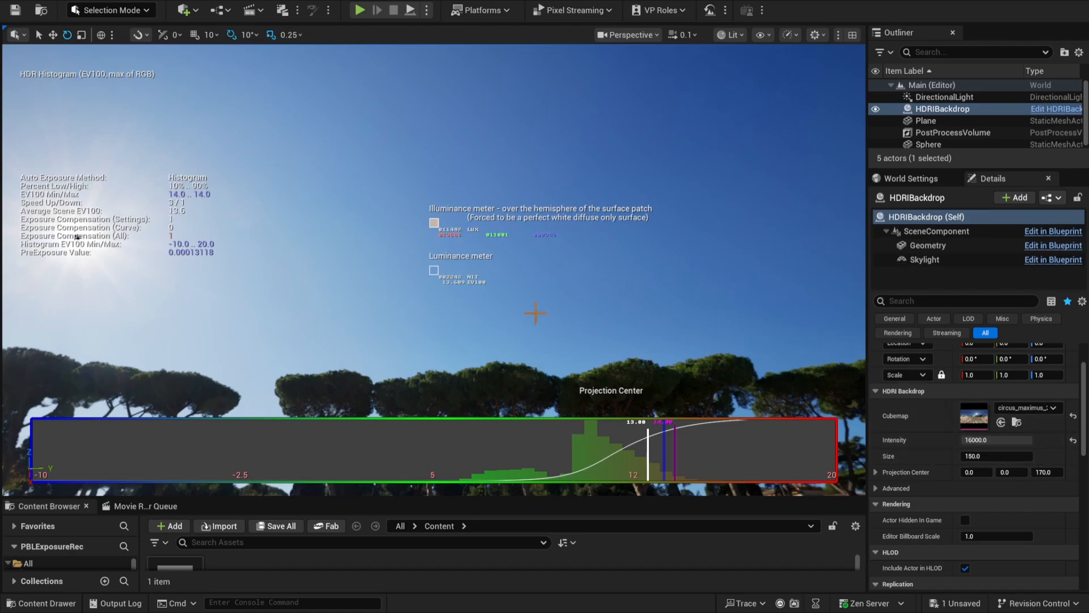
Try an HDRI backdrop intensity of 8000 and check the sky's luminance in EV100
left_click(1008, 439)
type("800")
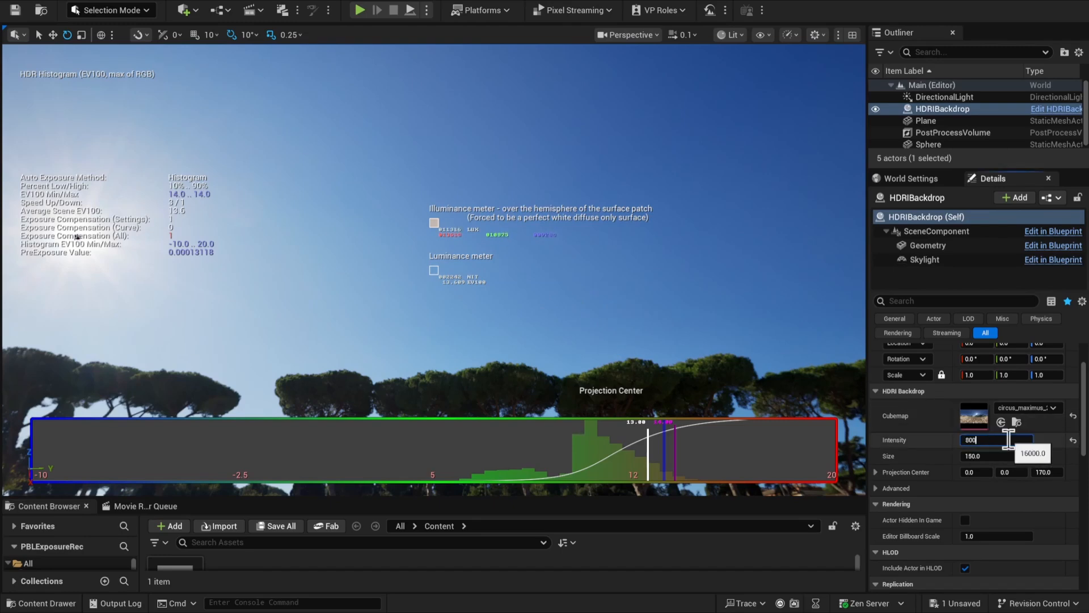
type("0")
key("Return")
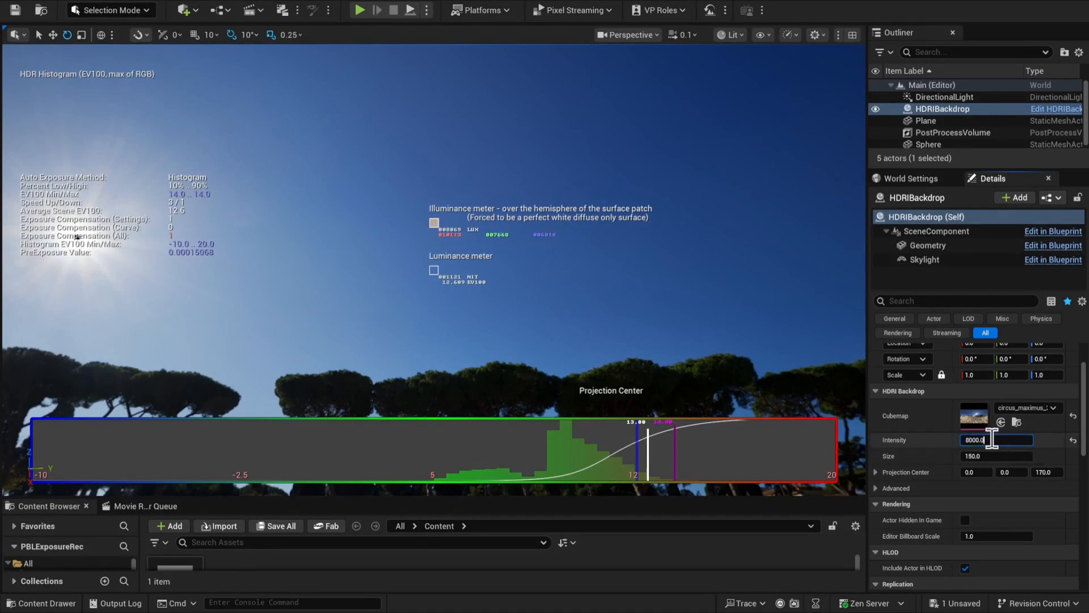
Try an HDRI backdrop intensity of 20000 and measure the luminance of different parts of the sky
type("20000")
key("Return")
right_click_drag(434, 271, 654, 268)
right_click_drag(485, 288, 485, 288)
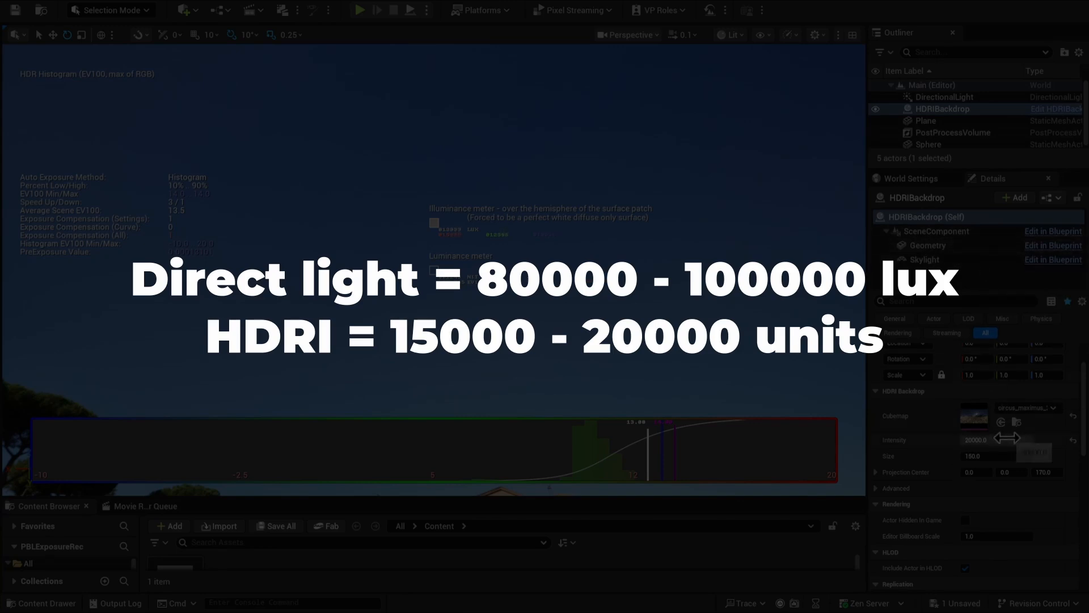
right_click_drag(434, 269, 366, 310)
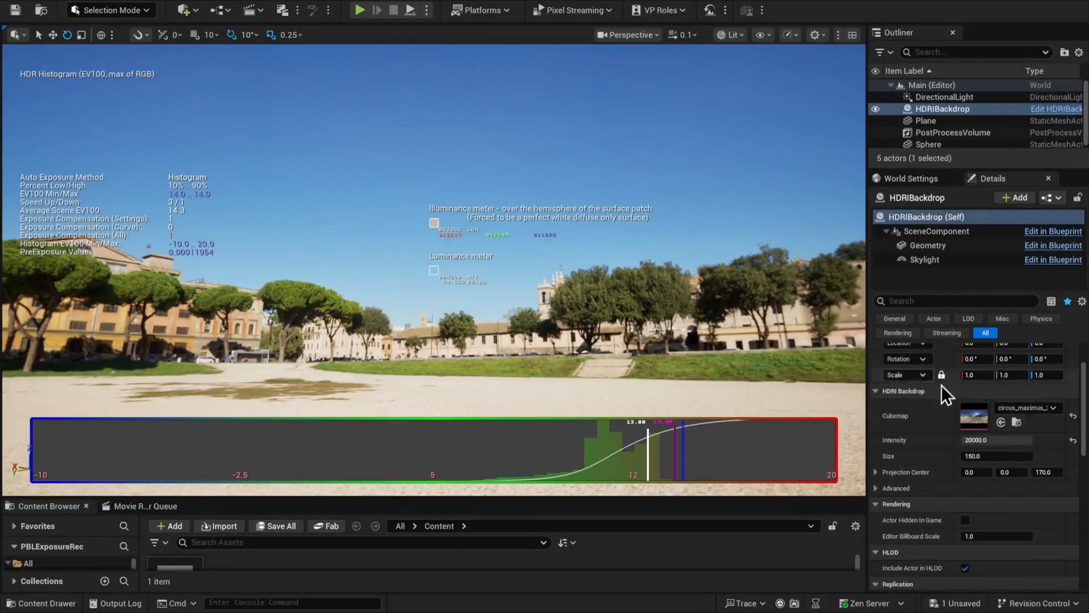
Set the HDRI backdrop's intensity to 16000 and inspect the surrounding buildings and sky
left_click(998, 440)
type("16000")
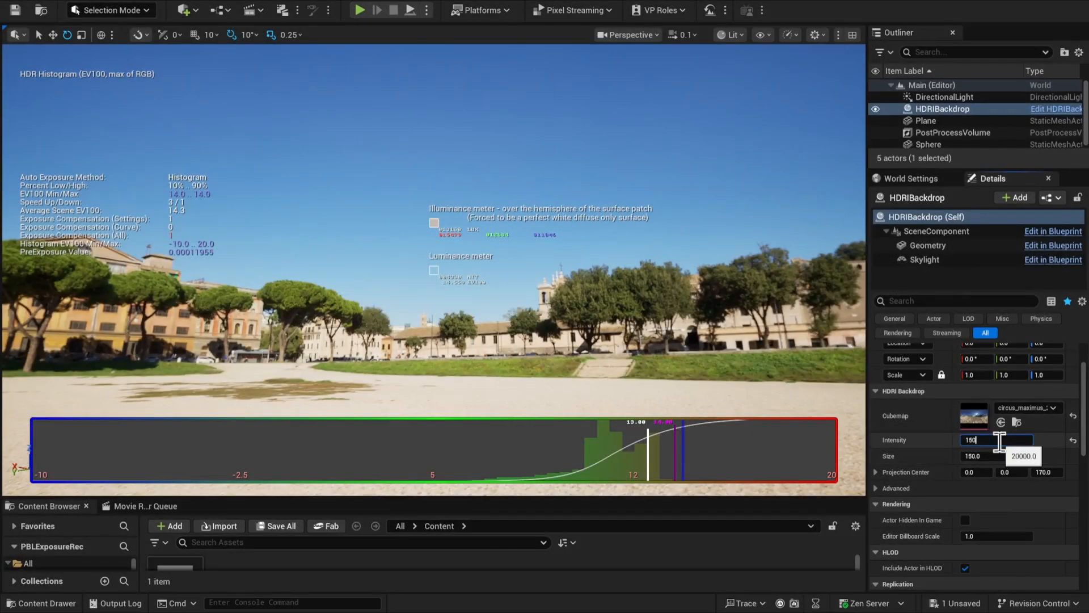
key("Return")
right_click_drag(761, 306, 590, 298)
right_click_drag(707, 306, 534, 314)
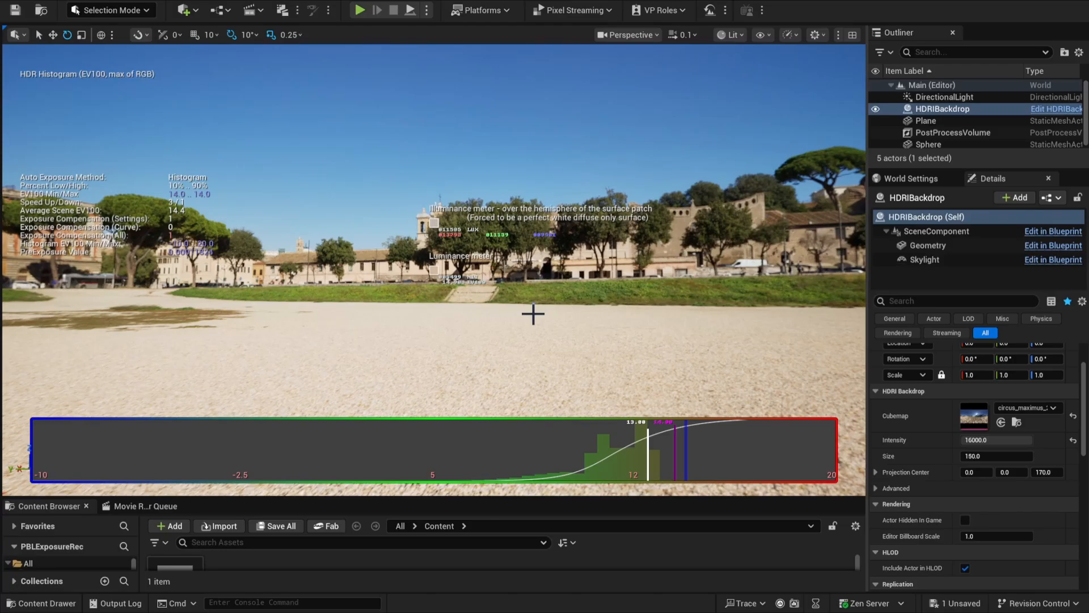
Bring the sphere back into view and measure the illuminance and luminance on the sphere and the plane
right_click_drag(541, 332, 865, 400)
key("w")
key("a")
key("d")
key("a")
right_click_drag(477, 341, 530, 336)
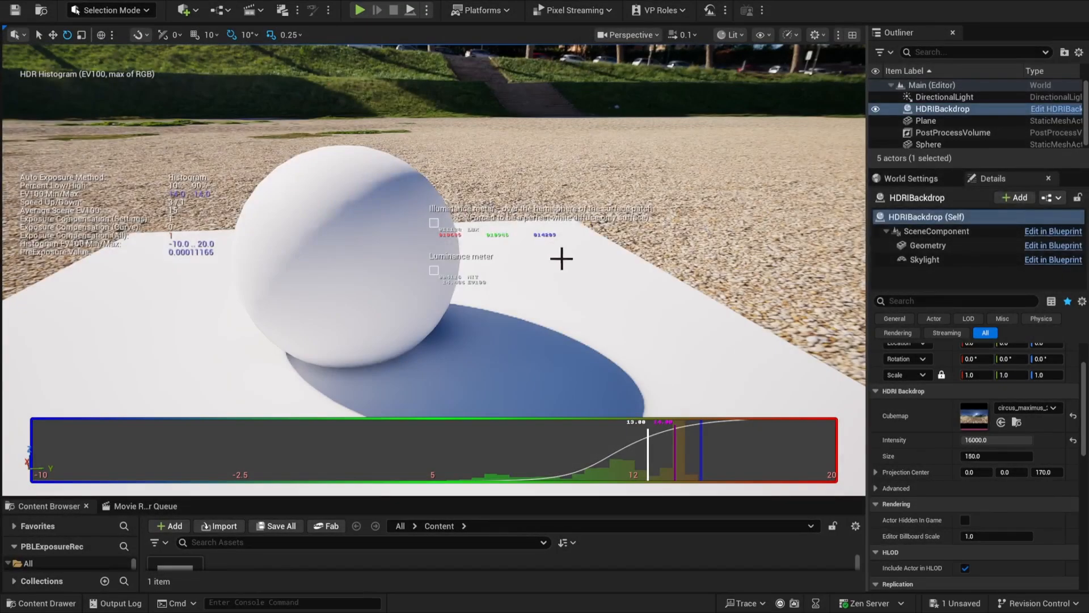
right_click_drag(560, 255, 493, 220)
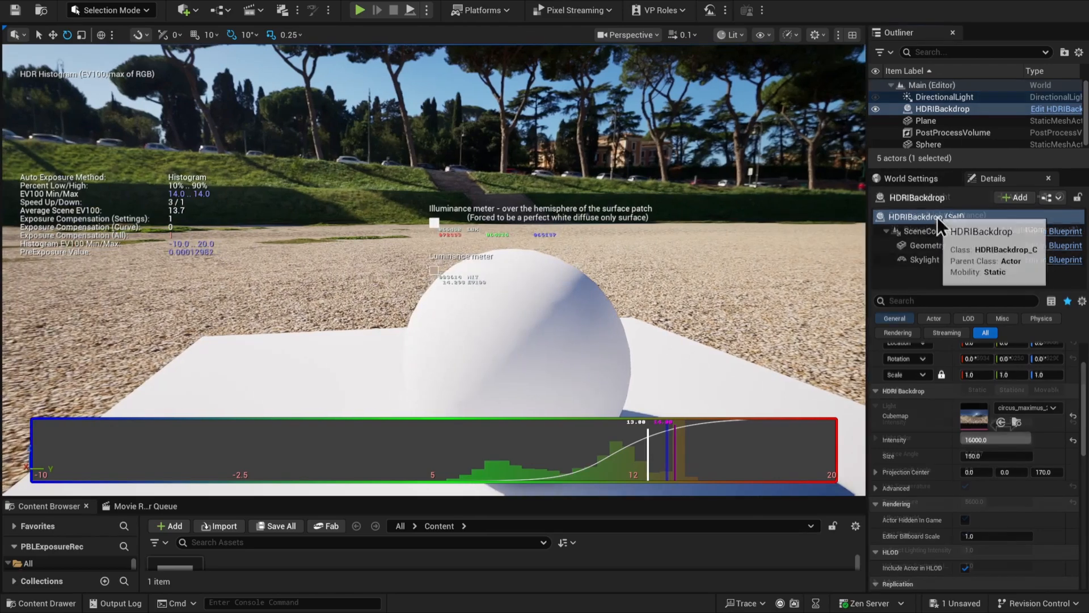
Set the directional light's intensity to 80000 lux and the HDRI backdrop's intensity to 15000
left_click(944, 97)
left_click(998, 421)
type("120")
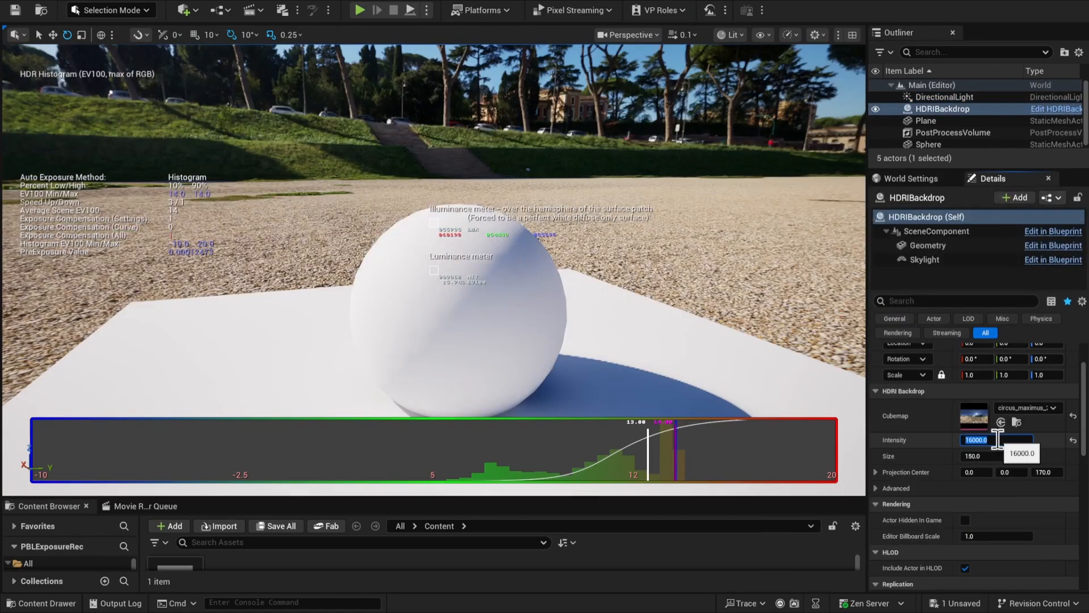
type("15000")
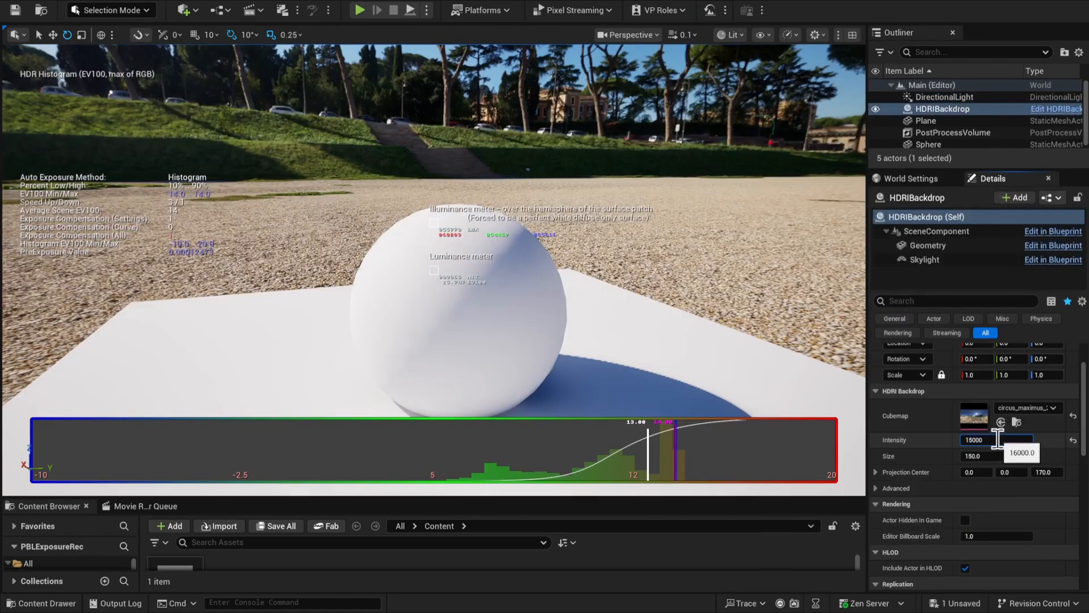
key("Return")
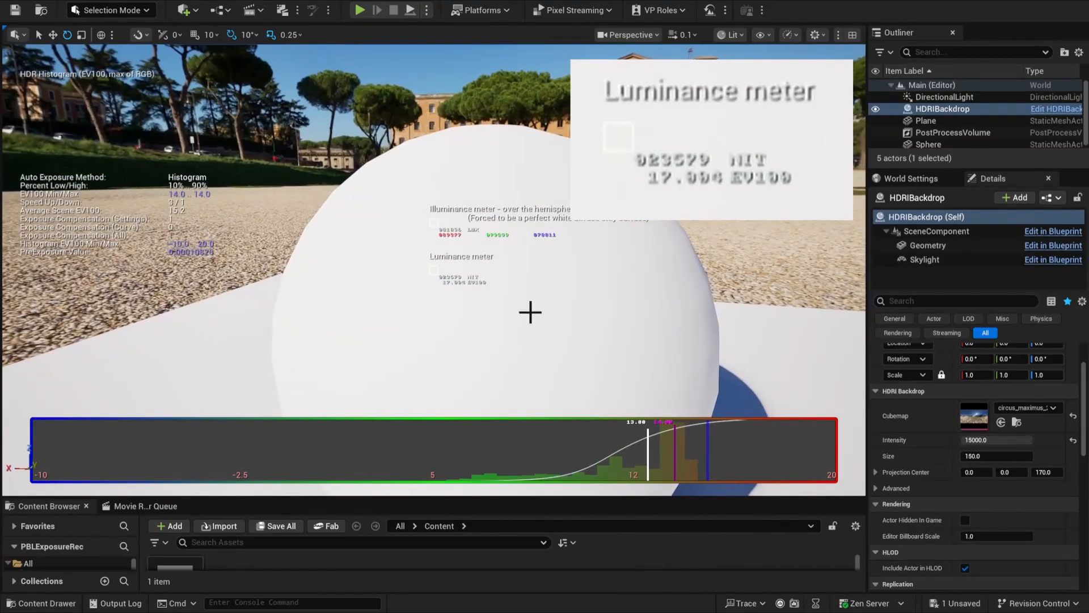
Measure the luminance of the sphere's shaded side and of the plane beside it
key("d")
mouse_move(522, 365)
right_mouse_down()
mouse_move(318, 377)
mouse_move(297, 392)
right_mouse_up()
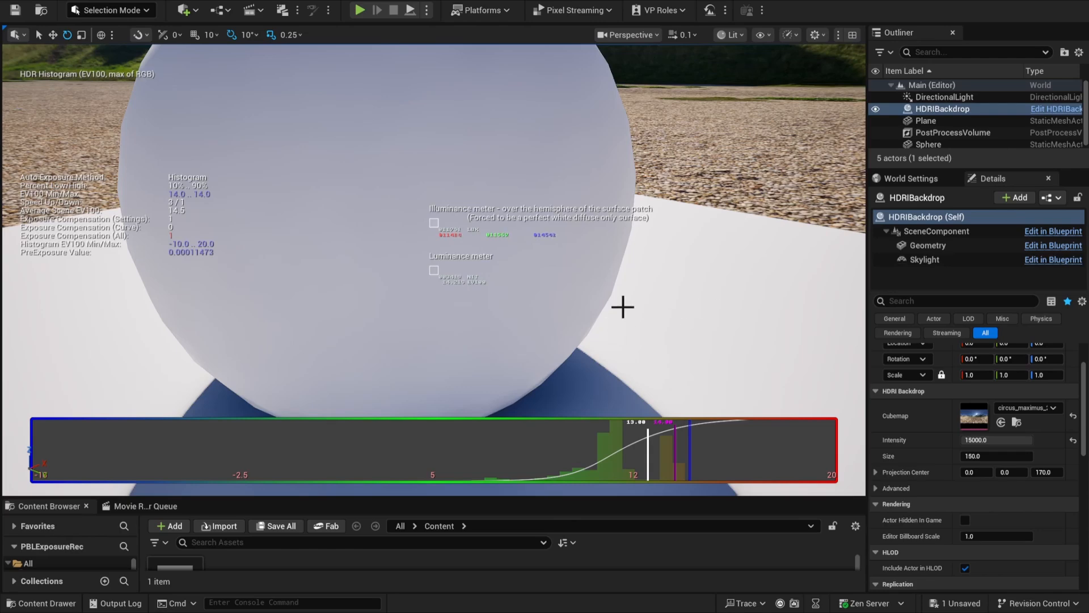
right_click_drag(624, 304, 590, 303)
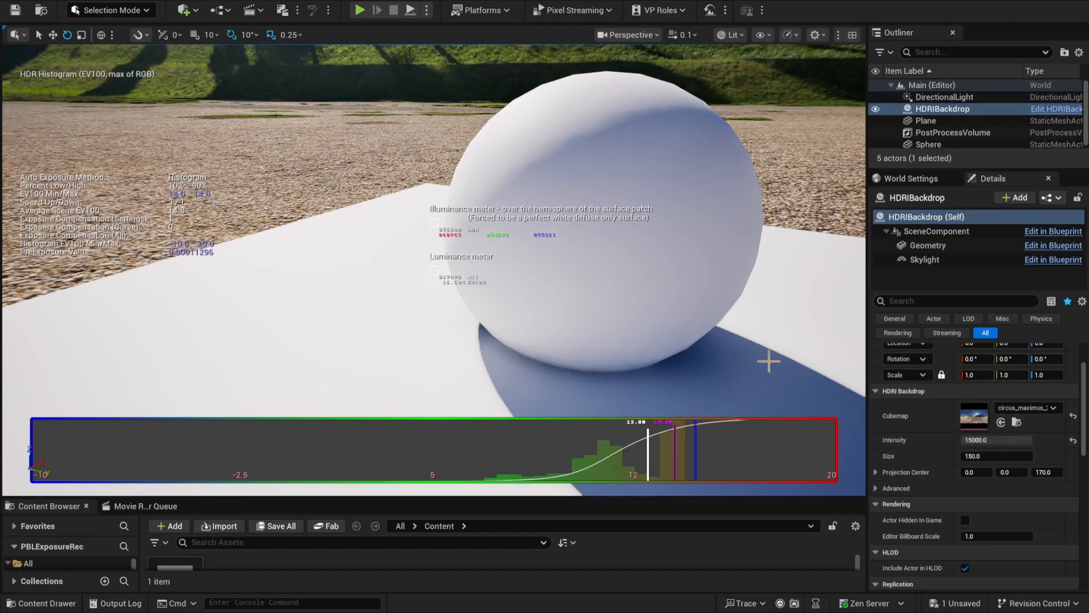
right_click_drag(768, 360, 797, 337)
key("s")
key("w")
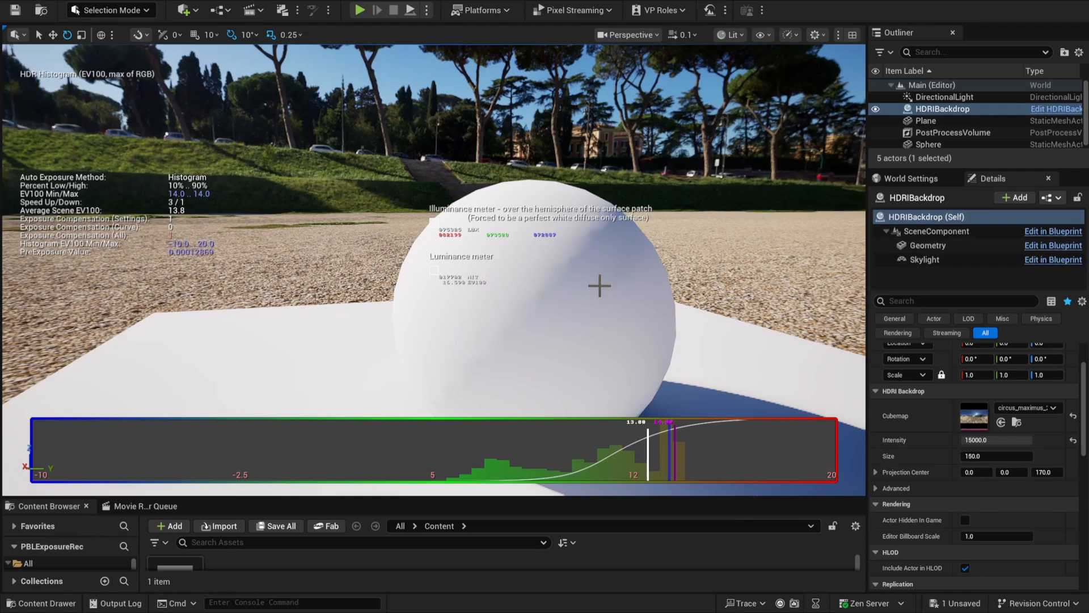
Measure the illuminance and luminance across the sphere's sunlit side and the sunlit plane from several angles
mouse_move(600, 285)
right_mouse_down()
mouse_move(545, 295)
mouse_move(599, 303)
right_mouse_up()
key("w")
key("d")
key("a")
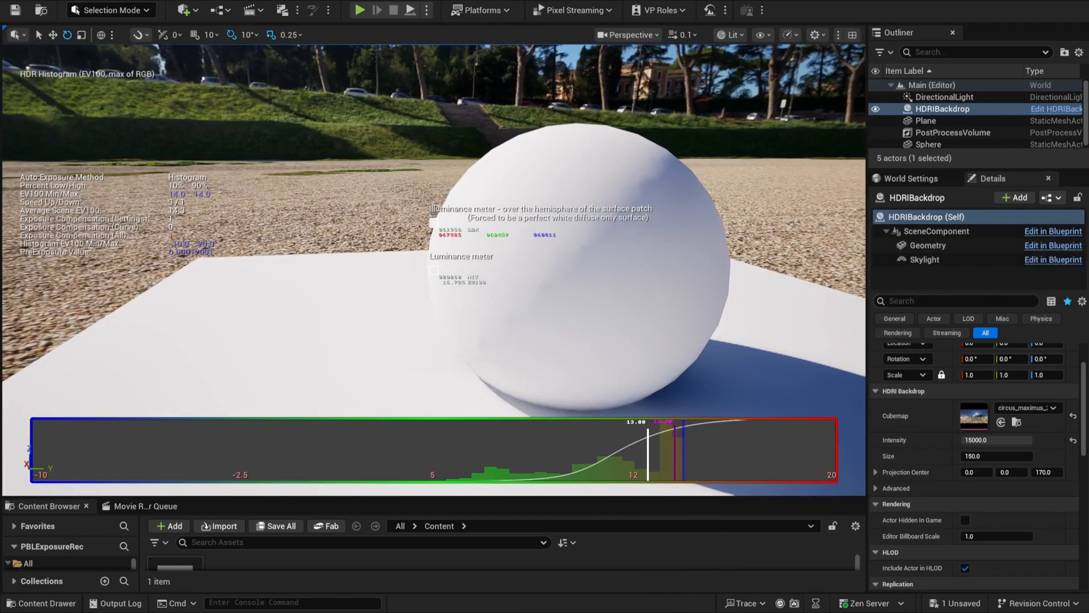
mouse_move(608, 284)
right_mouse_down()
mouse_move(625, 285)
mouse_move(579, 284)
mouse_move(603, 279)
right_mouse_up()
key("a")
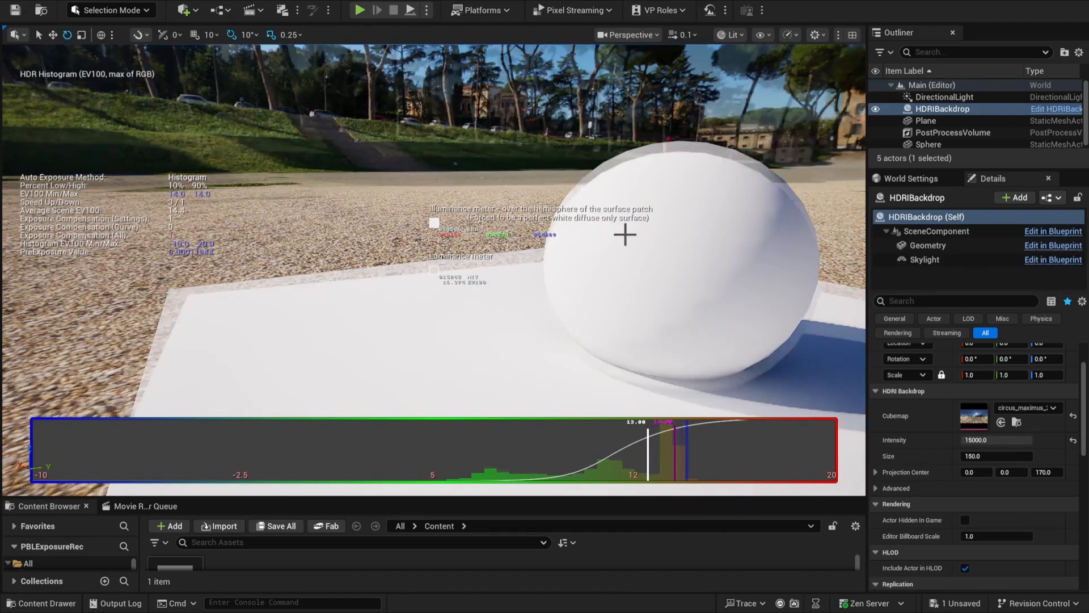
key("d")
right_click_drag(625, 233, 653, 244)
key("w")
key("d")
key("a")
key("w")
key("s")
key("e")
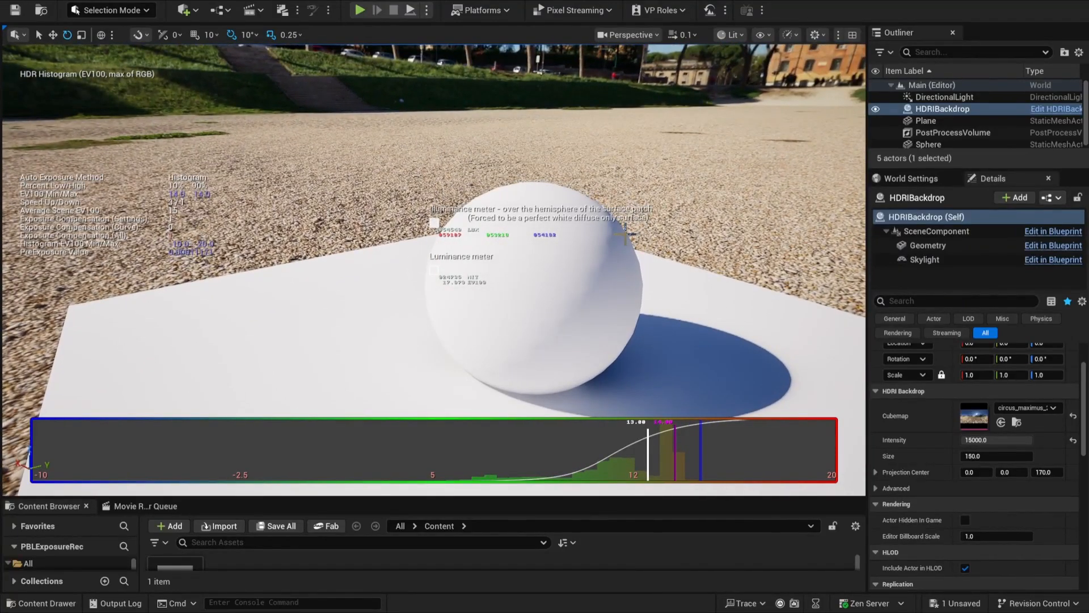